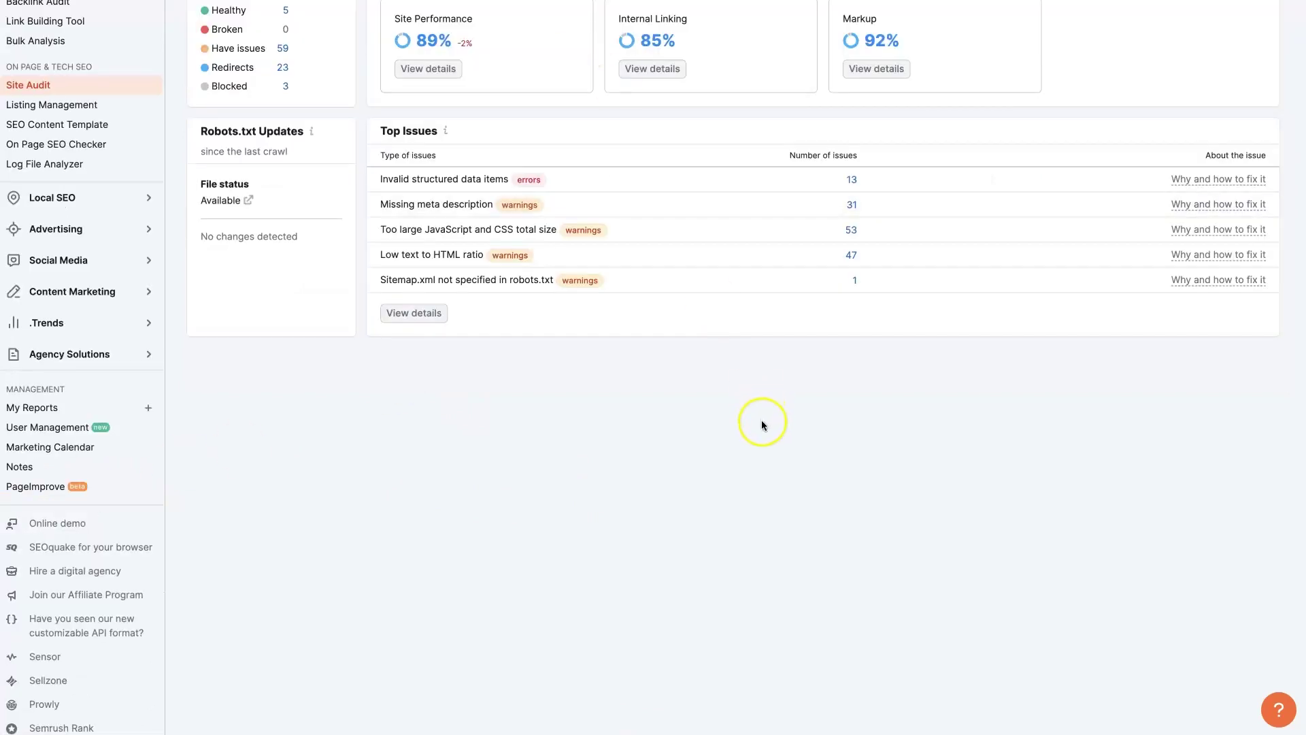
Go back to the Site Audit projects list, and open then dismiss the Create project form.
{"action": "scroll", "coordinate": [793, 441], "scroll_direction": "up", "scroll_amount": 6}
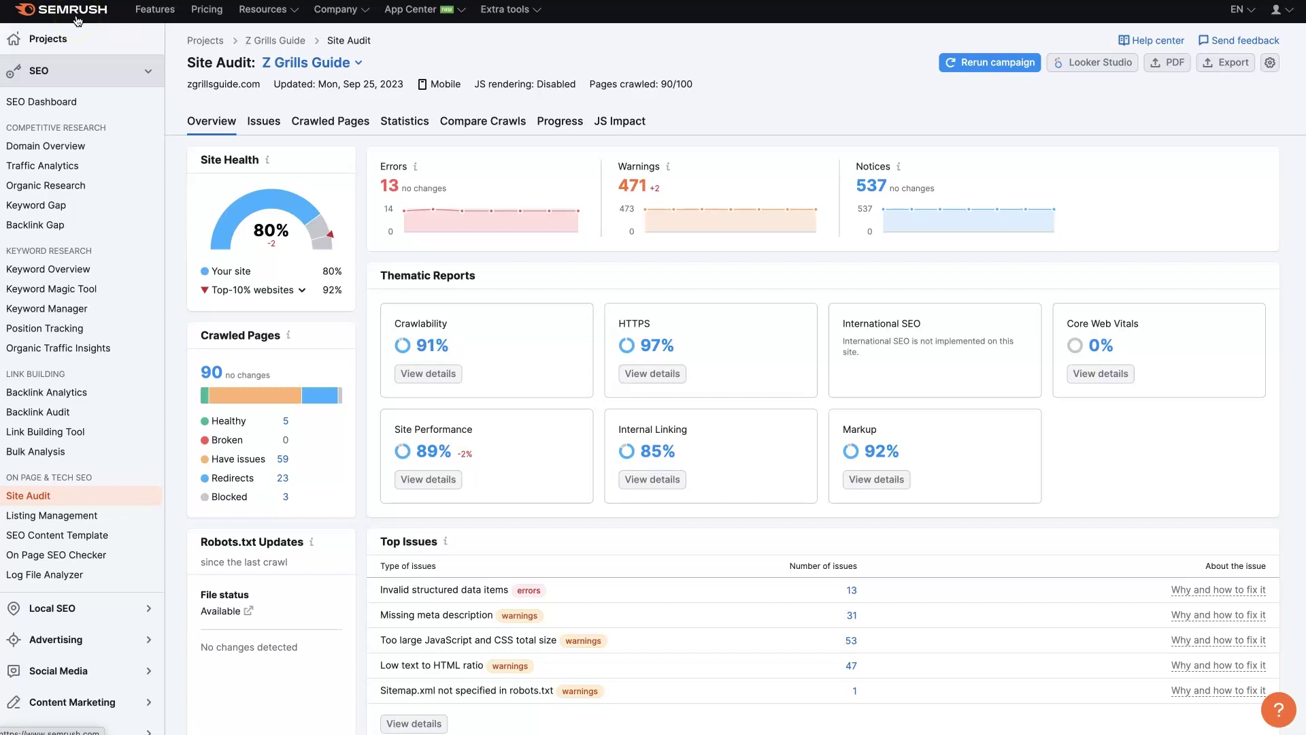
{"action": "left_click", "coordinate": [299, 56]}
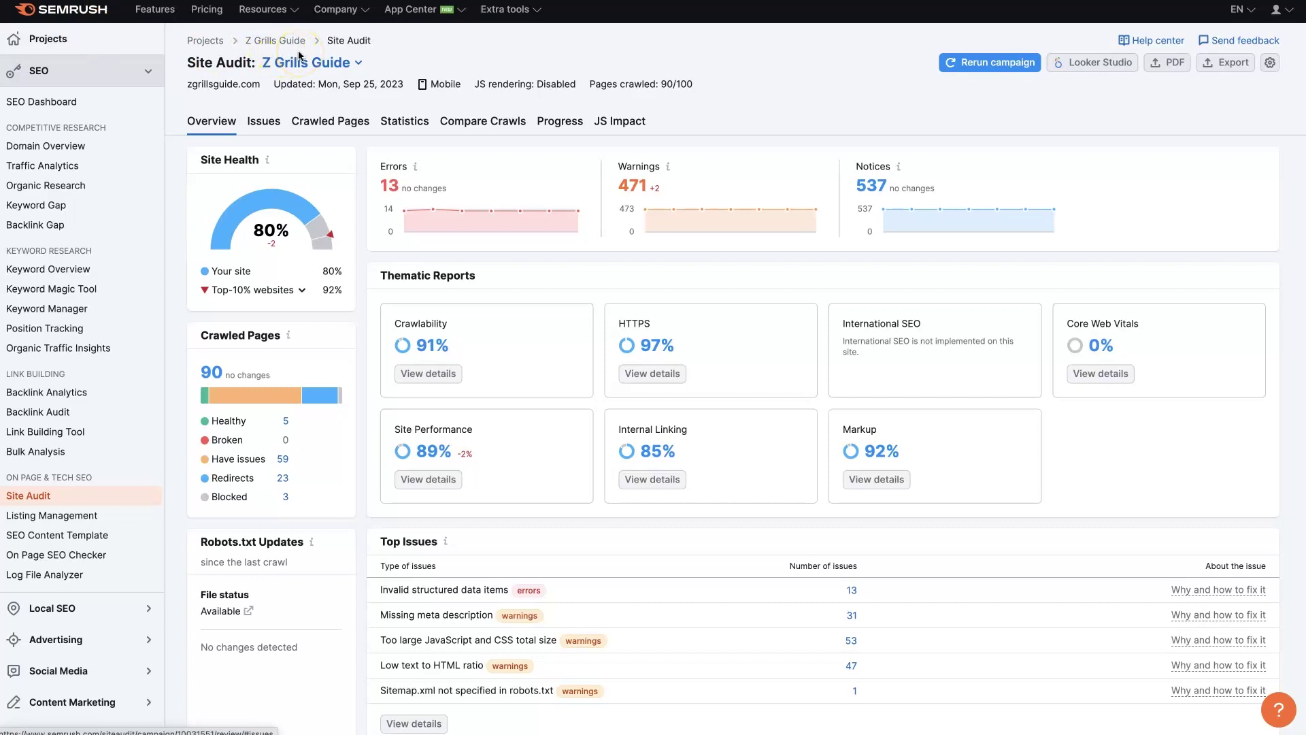
{"action": "left_click", "coordinate": [281, 41]}
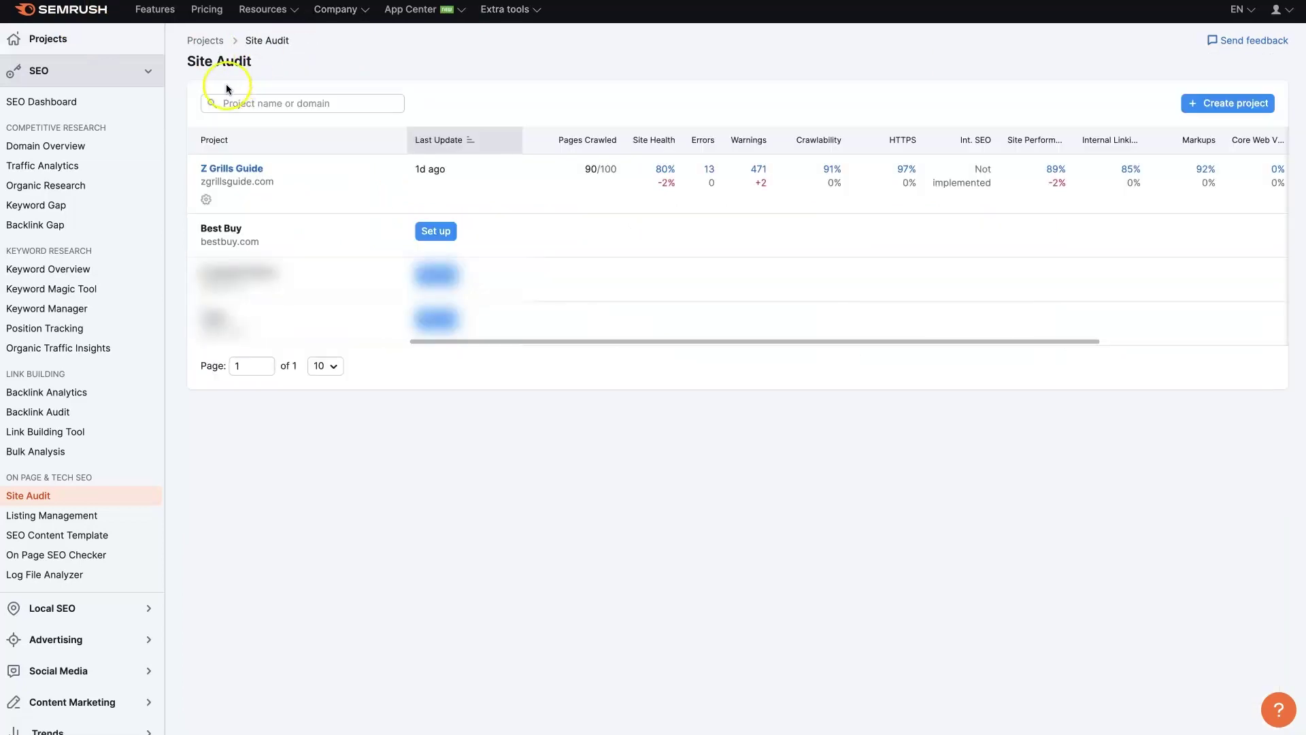
{"action": "left_click", "coordinate": [149, 69]}
{"action": "left_click", "coordinate": [150, 70]}
{"action": "left_click", "coordinate": [1197, 110]}
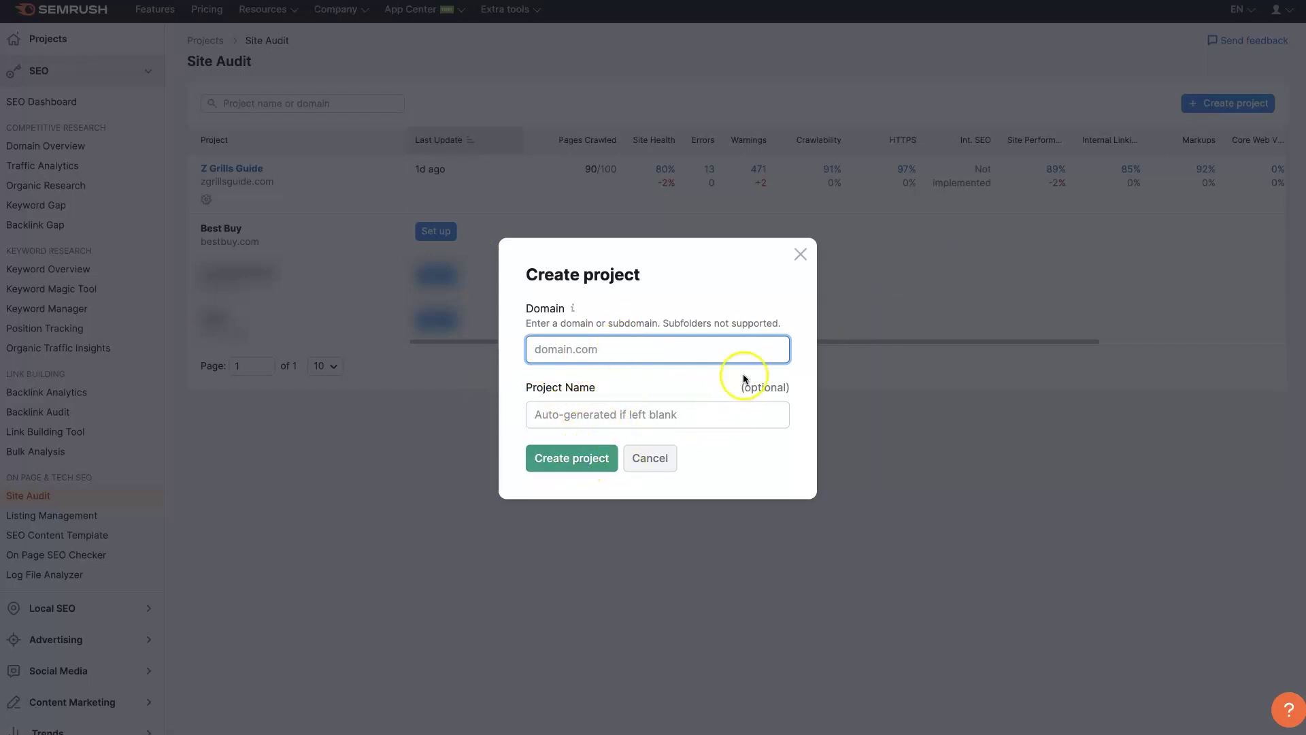
{"action": "left_click", "coordinate": [801, 255]}
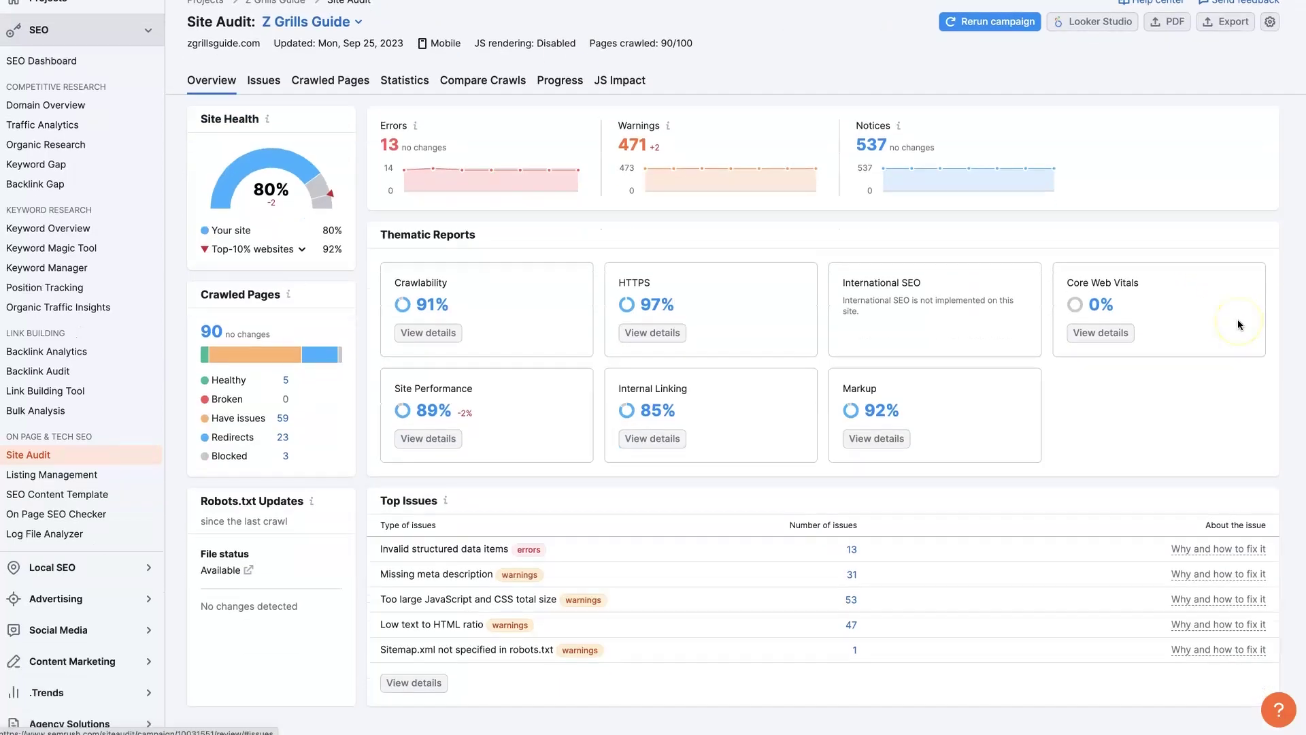
Open the Z Grills Guide project and review its overview down to the top issues.
{"action": "scroll", "coordinate": [1238, 320], "scroll_direction": "down", "scroll_amount": 5}
{"action": "scroll", "coordinate": [1238, 320], "scroll_direction": "up", "scroll_amount": 5}
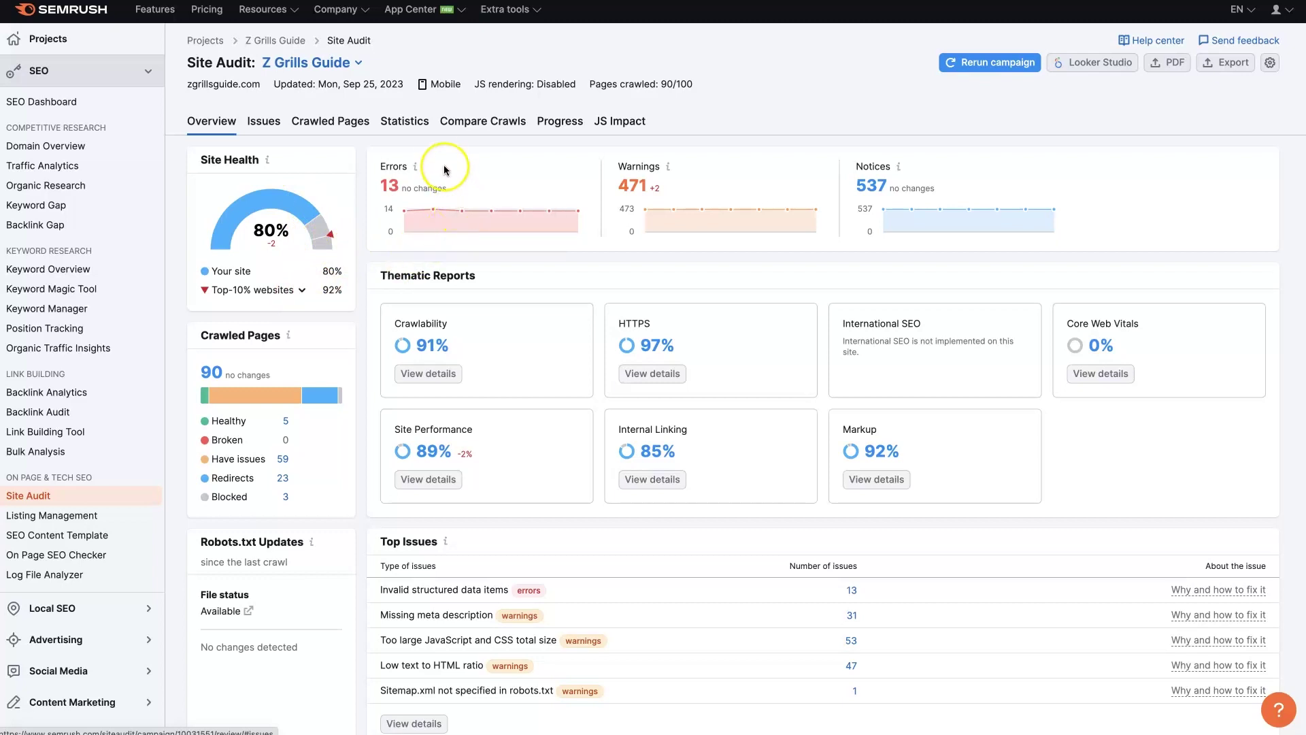
{"action": "left_click", "coordinate": [410, 161]}
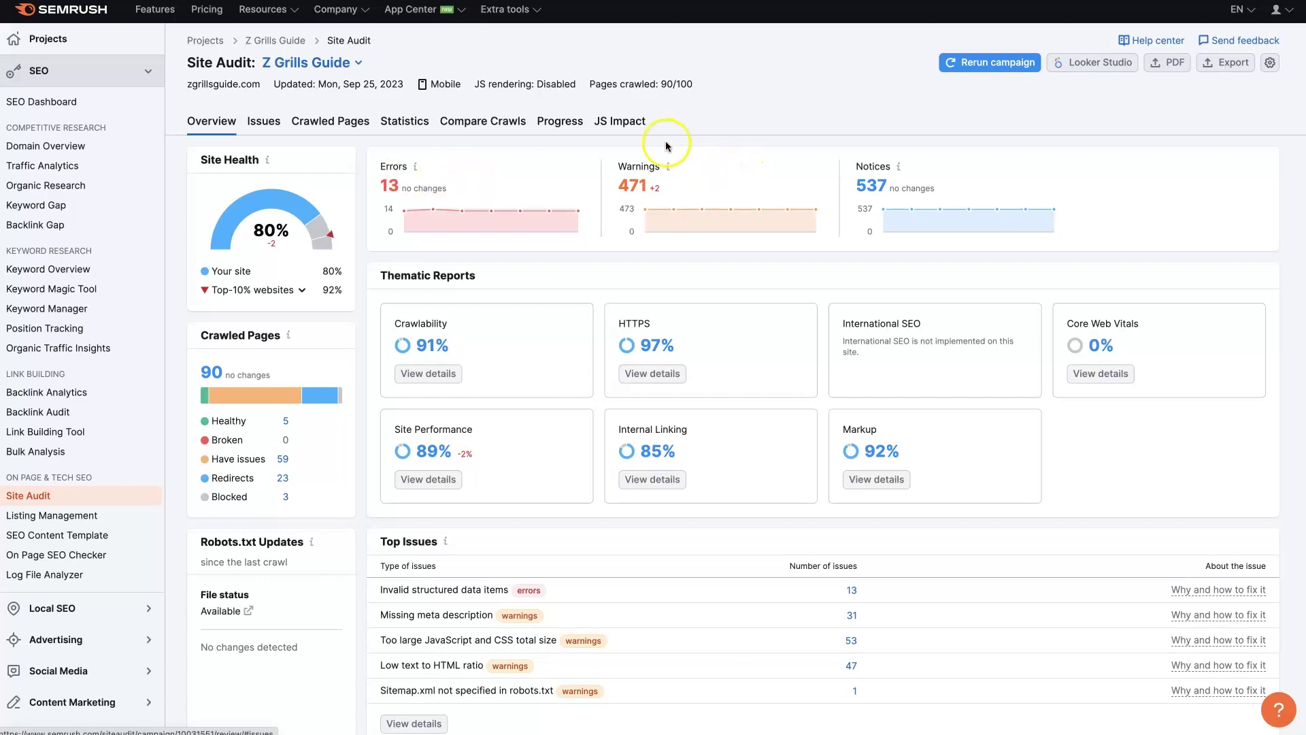
{"action": "mouse_move", "coordinate": [798, 218]}
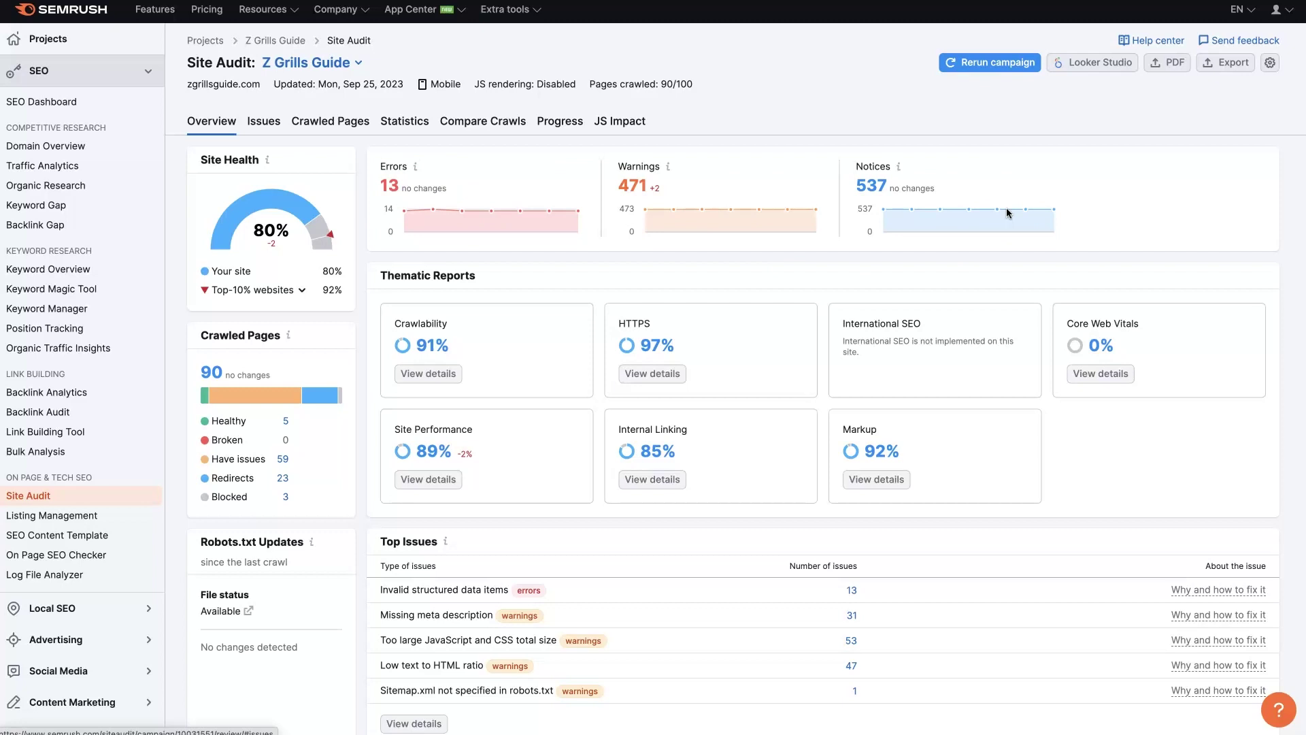
{"action": "scroll", "coordinate": [1006, 212], "scroll_direction": "down", "scroll_amount": 2}
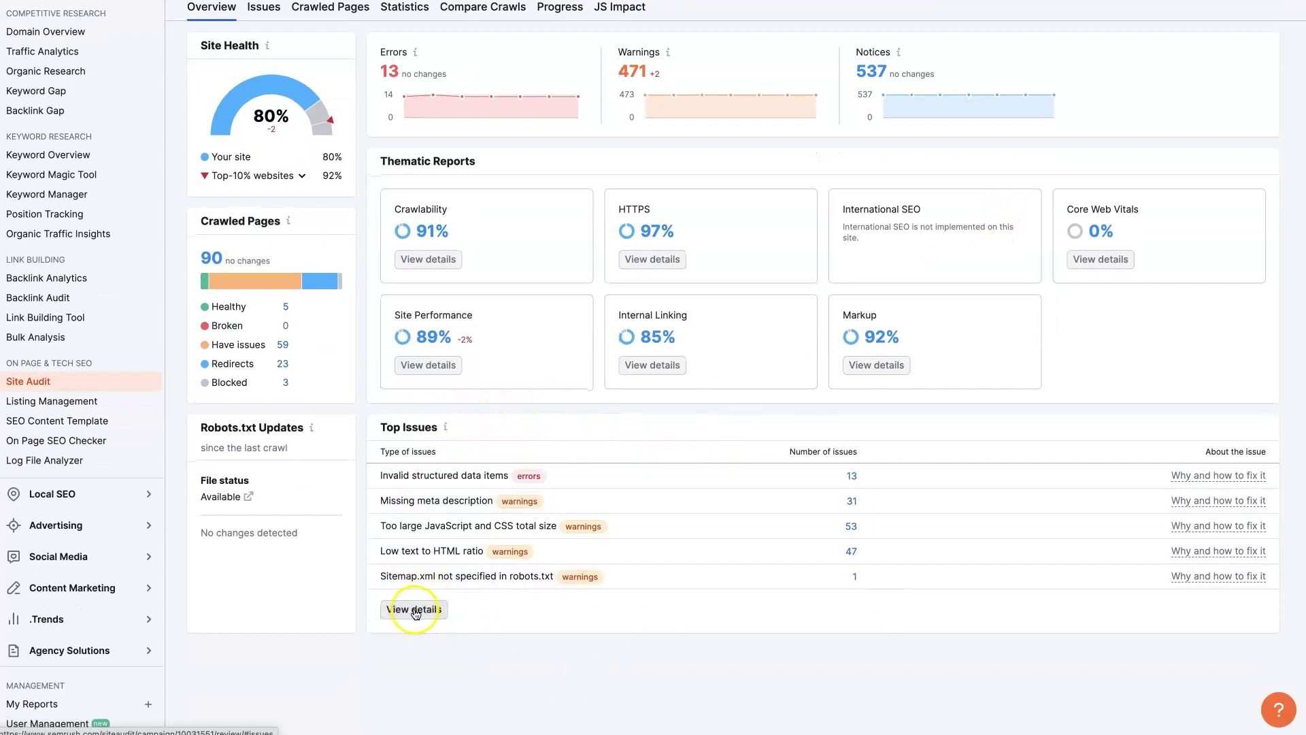
{"action": "left_click", "coordinate": [552, 95]}
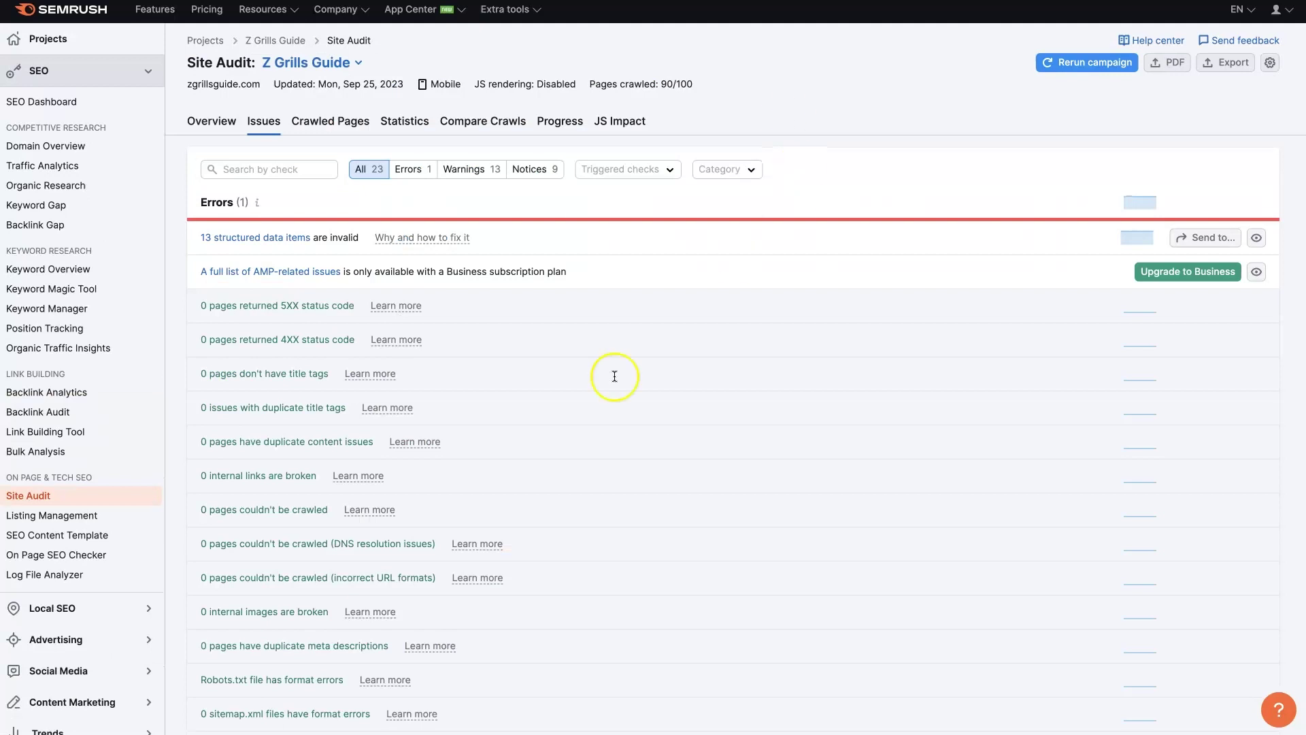
{"action": "scroll", "coordinate": [564, 418], "scroll_direction": "down", "scroll_amount": 1}
{"action": "scroll", "coordinate": [638, 342], "scroll_direction": "up", "scroll_amount": 1}
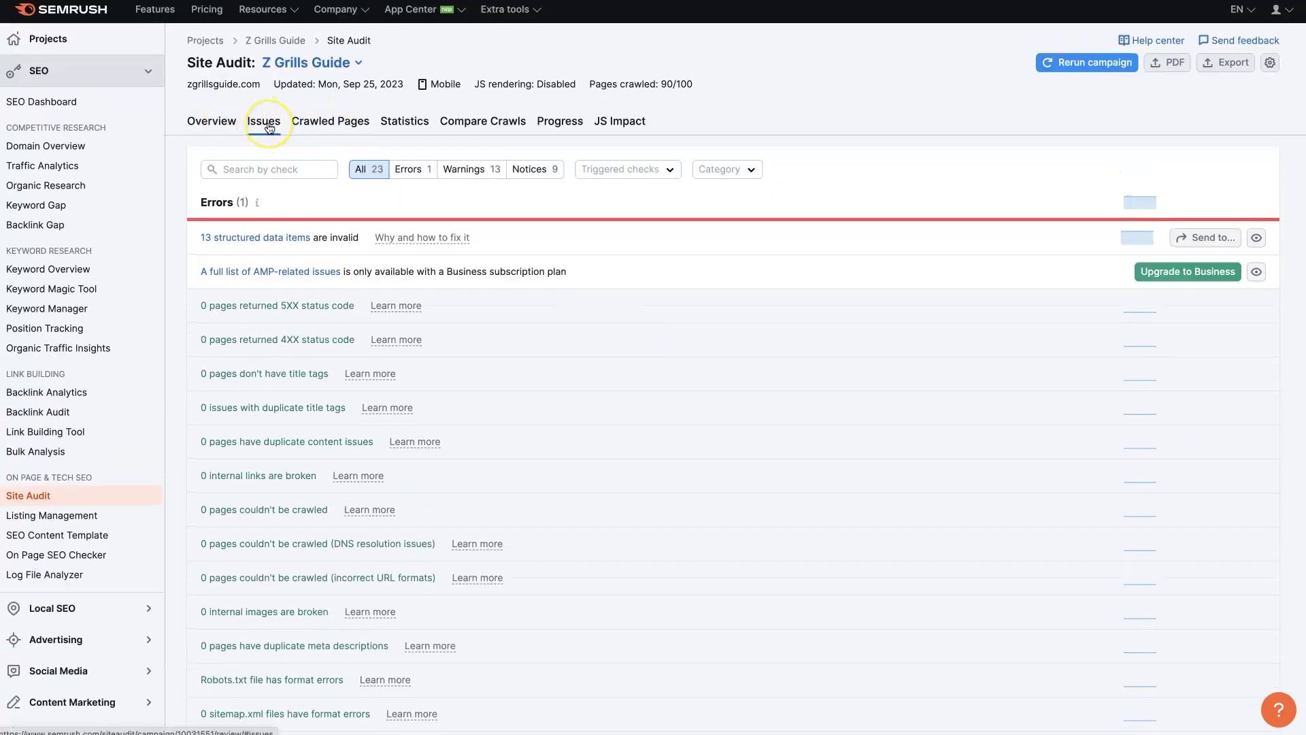
{"action": "mouse_move", "coordinate": [257, 202]}
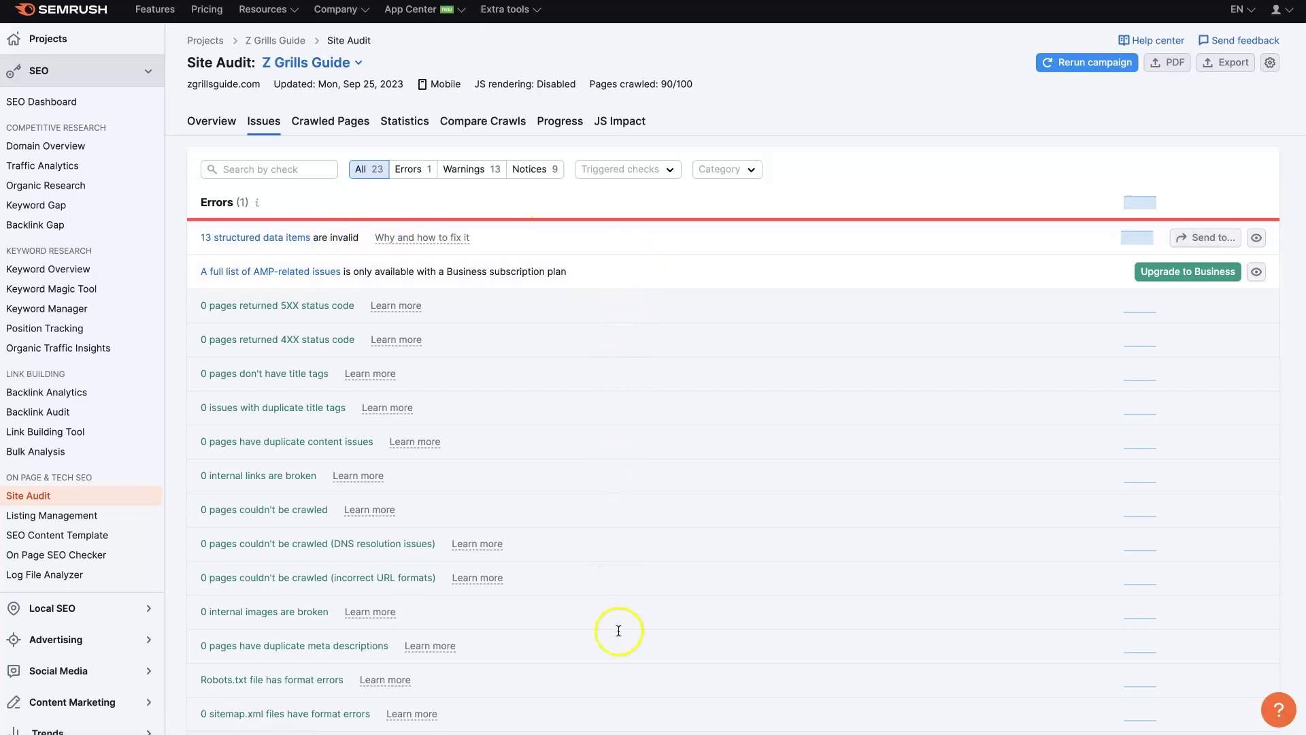
{"action": "scroll", "coordinate": [794, 281], "scroll_direction": "down", "scroll_amount": 1}
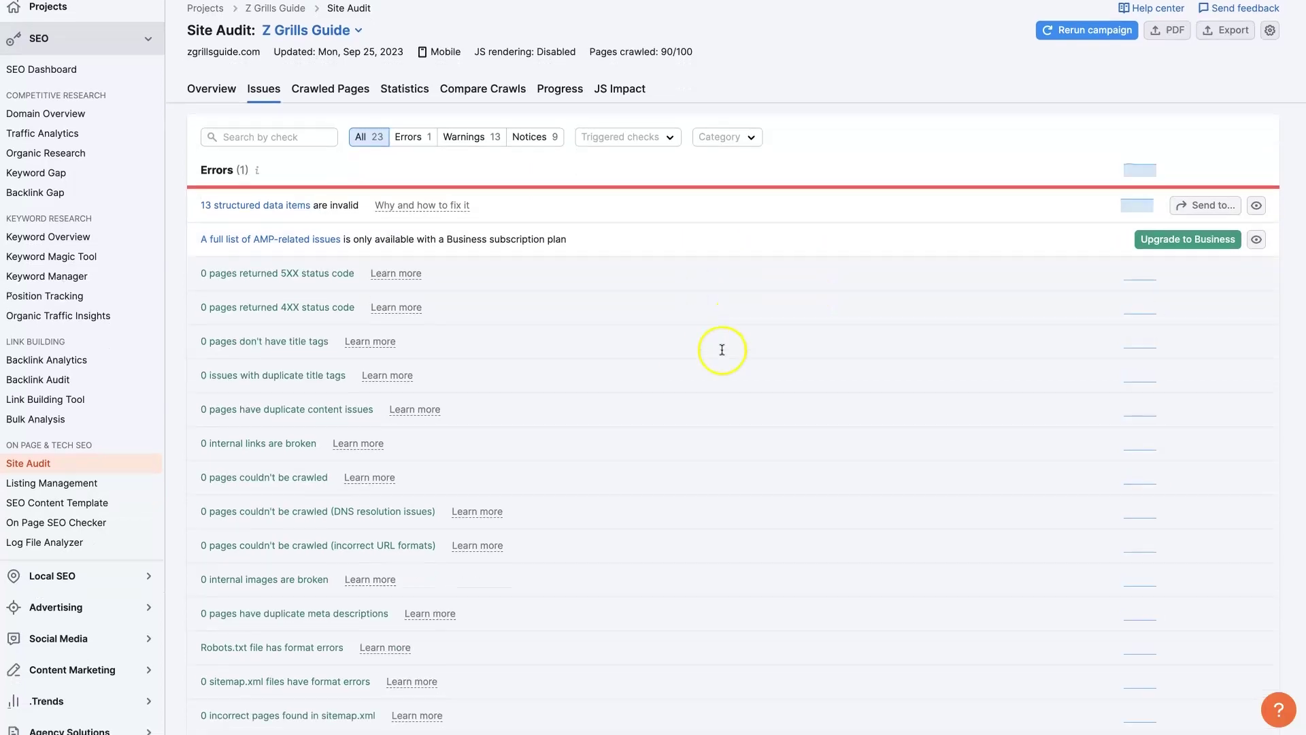
{"action": "scroll", "coordinate": [211, 459], "scroll_direction": "down", "scroll_amount": 7}
{"action": "scroll", "coordinate": [219, 468], "scroll_direction": "down", "scroll_amount": 10}
{"action": "scroll", "coordinate": [247, 440], "scroll_direction": "down", "scroll_amount": 2}
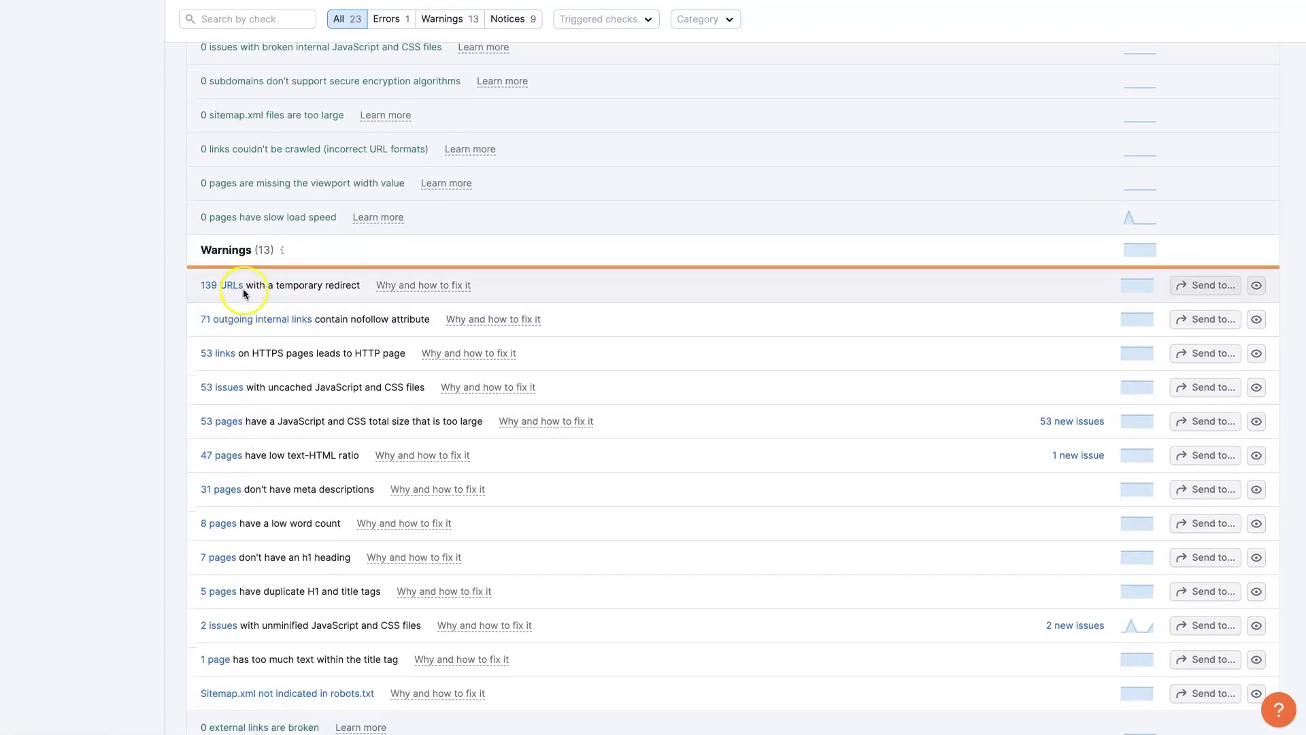
{"action": "scroll", "coordinate": [309, 404], "scroll_direction": "down", "scroll_amount": 1}
Open the table of 139 URLs with a temporary redirect from the Warnings section.
{"action": "left_click", "coordinate": [219, 251]}
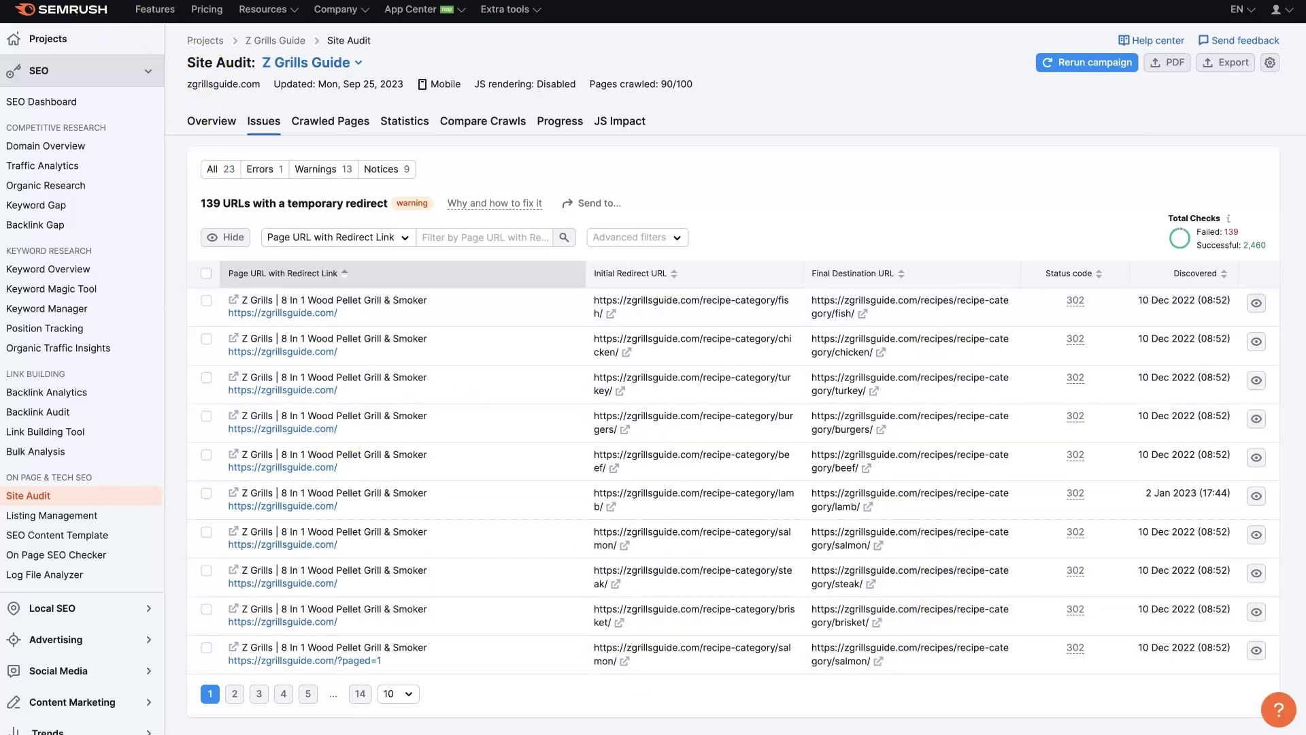
Return to the issues list and highlight text in the HTTPS homepage redirect check.
{"action": "left_click", "coordinate": [264, 120]}
{"action": "scroll", "coordinate": [600, 393], "scroll_direction": "down", "scroll_amount": 15}
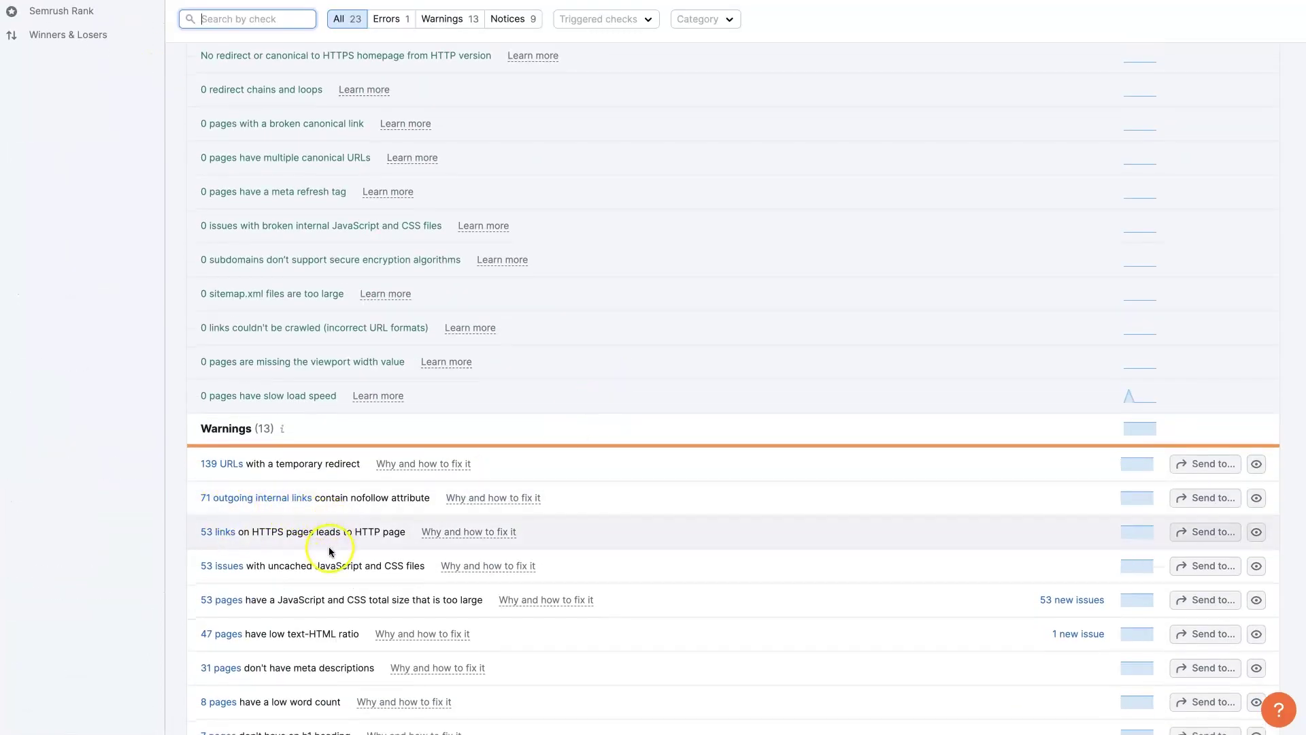
{"action": "scroll", "coordinate": [327, 538], "scroll_direction": "down", "scroll_amount": 2}
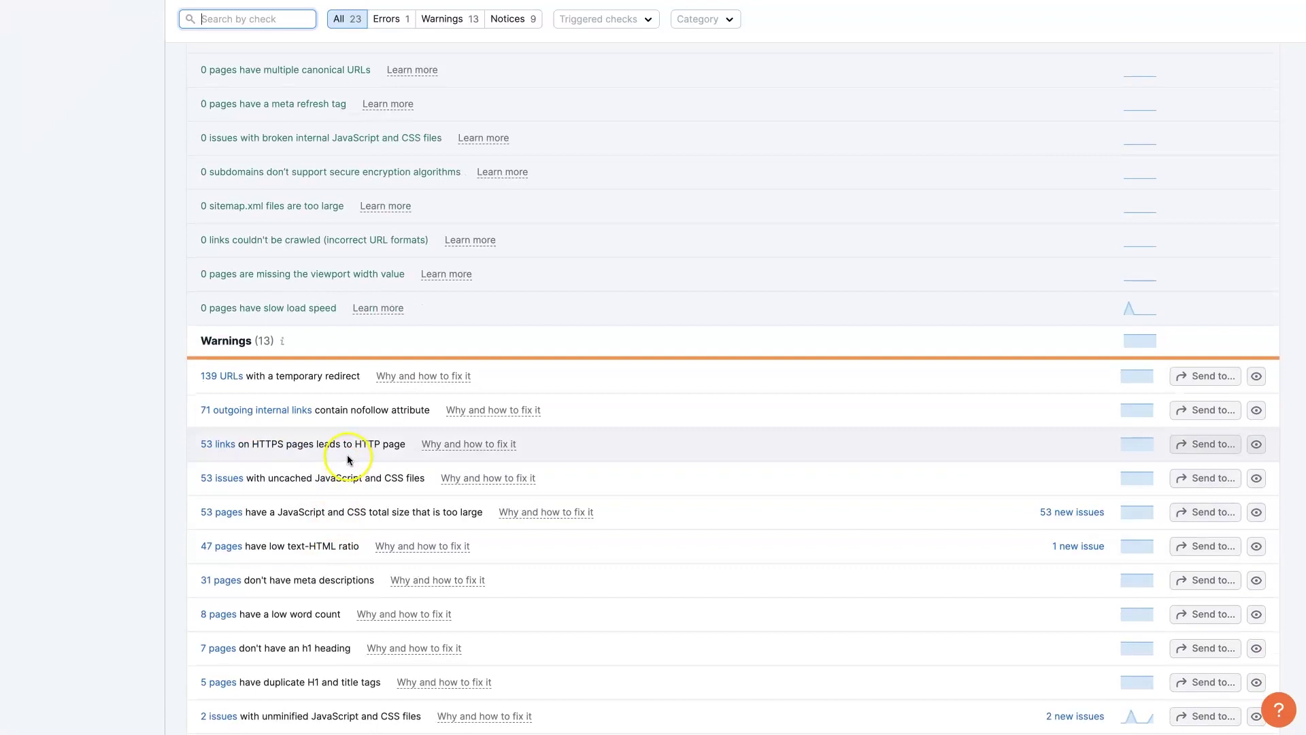
{"action": "scroll", "coordinate": [346, 459], "scroll_direction": "down", "scroll_amount": 2}
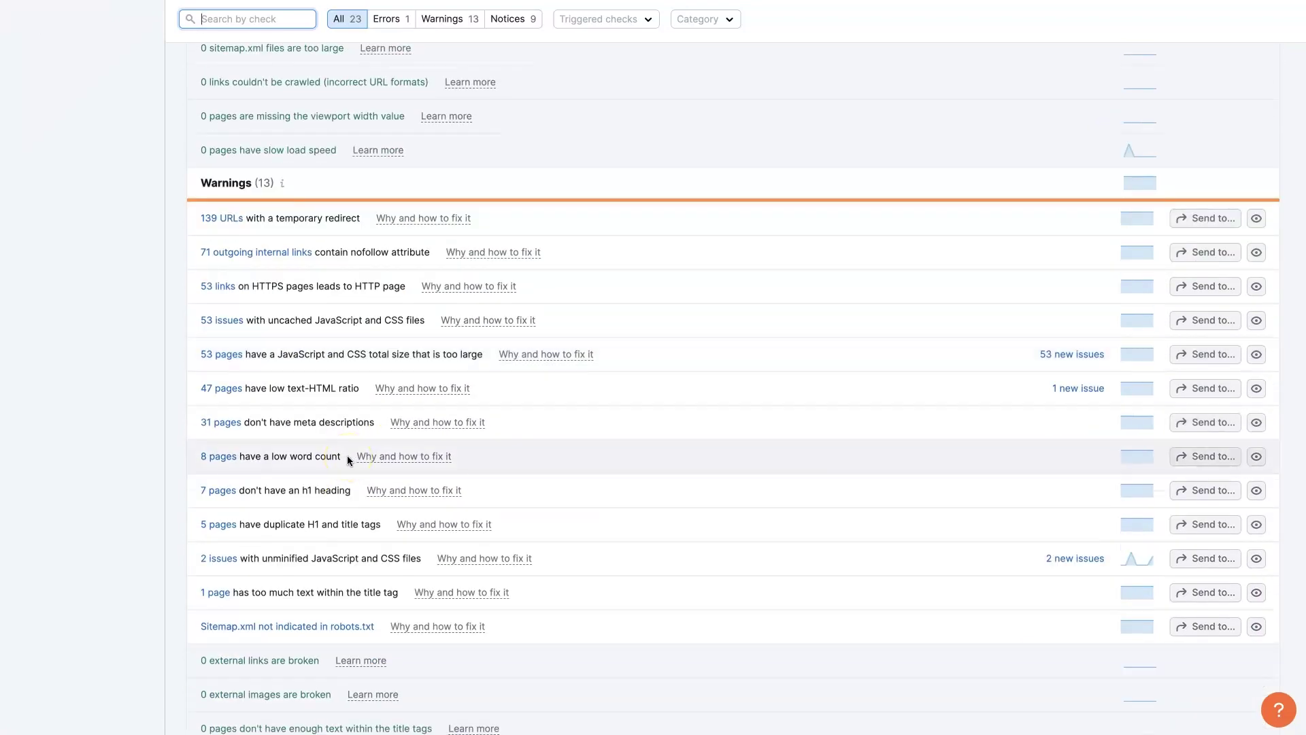
{"action": "scroll", "coordinate": [347, 459], "scroll_direction": "up", "scroll_amount": 5}
{"action": "scroll", "coordinate": [347, 459], "scroll_direction": "up", "scroll_amount": 5}
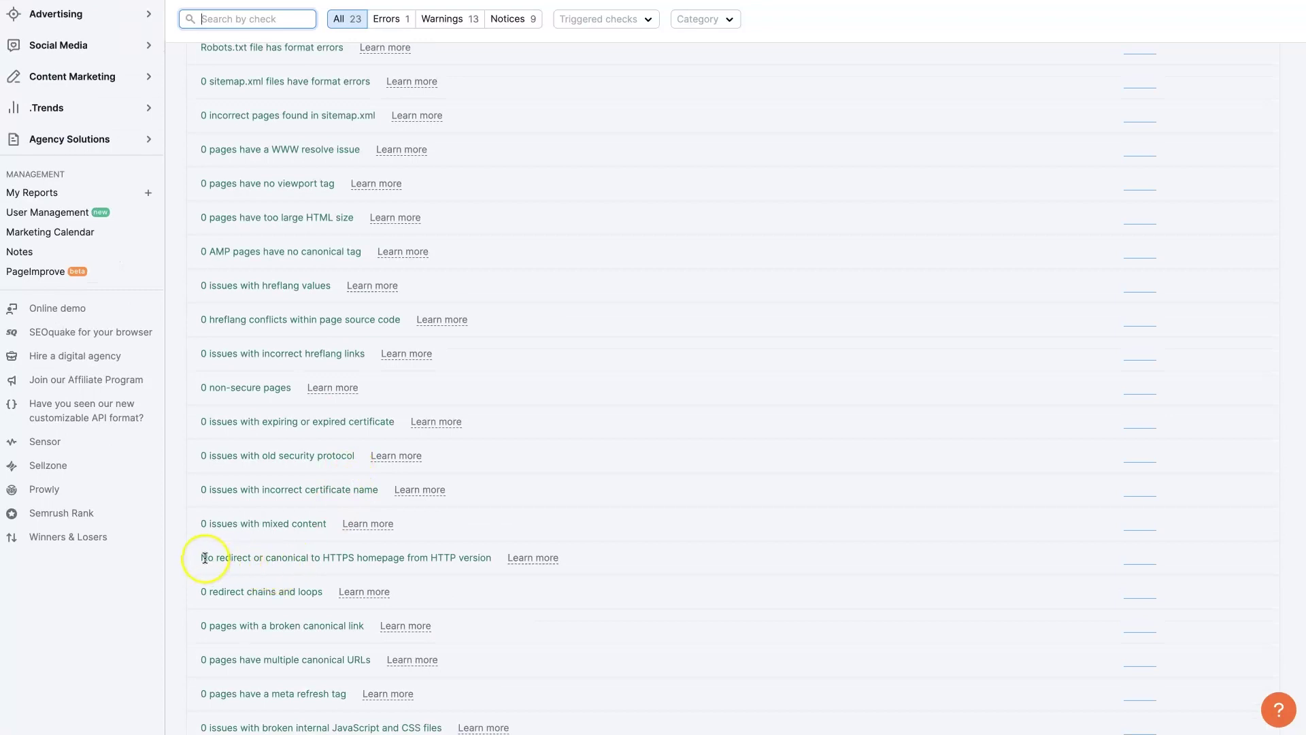
{"action": "left_click_drag", "start_coordinate": [338, 556], "coordinate": [201, 557]}
{"action": "left_click_drag", "start_coordinate": [258, 524], "coordinate": [272, 524]}
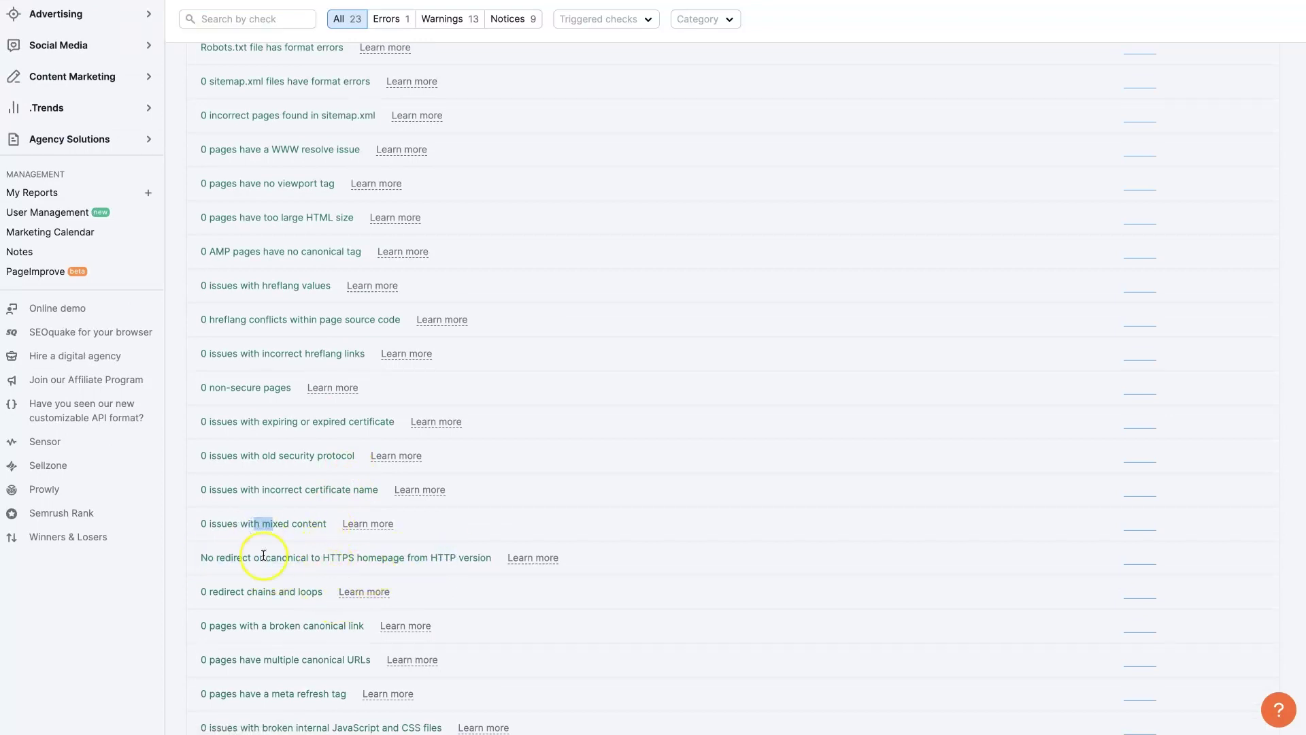
{"action": "left_click", "coordinate": [234, 522]}
Review the 71 outgoing internal links with nofollow, then go back to the full issues list.
{"action": "scroll", "coordinate": [468, 501], "scroll_direction": "down", "scroll_amount": 4}
{"action": "left_click", "coordinate": [251, 476]}
{"action": "left_click", "coordinate": [297, 269]}
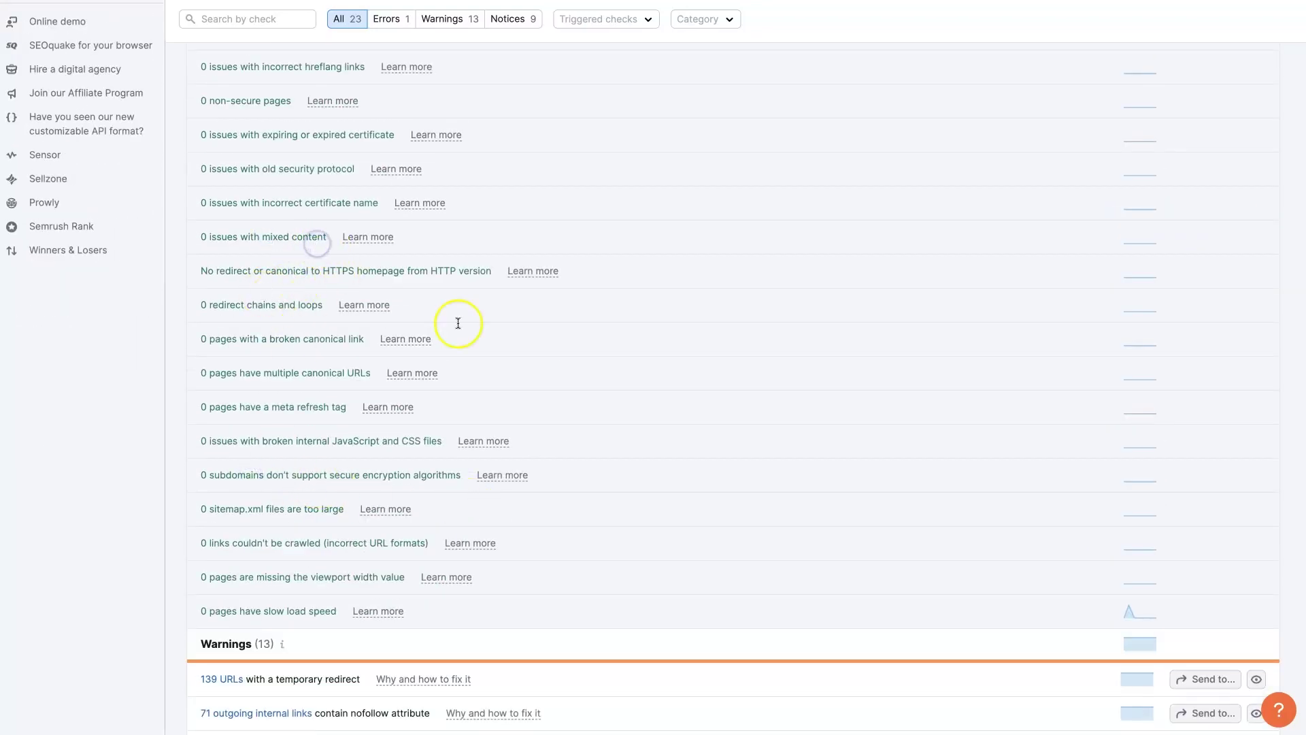
{"action": "scroll", "coordinate": [429, 401], "scroll_direction": "down", "scroll_amount": 4}
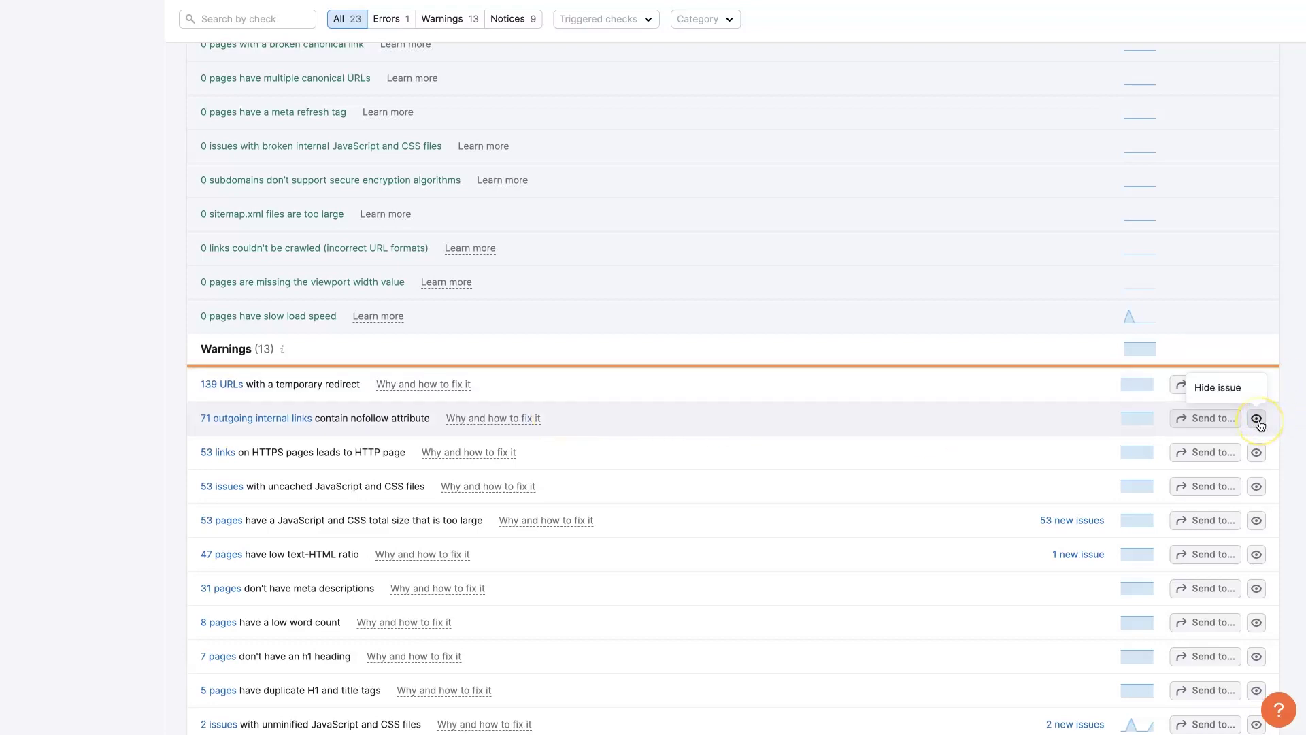
{"action": "left_click", "coordinate": [802, 419]}
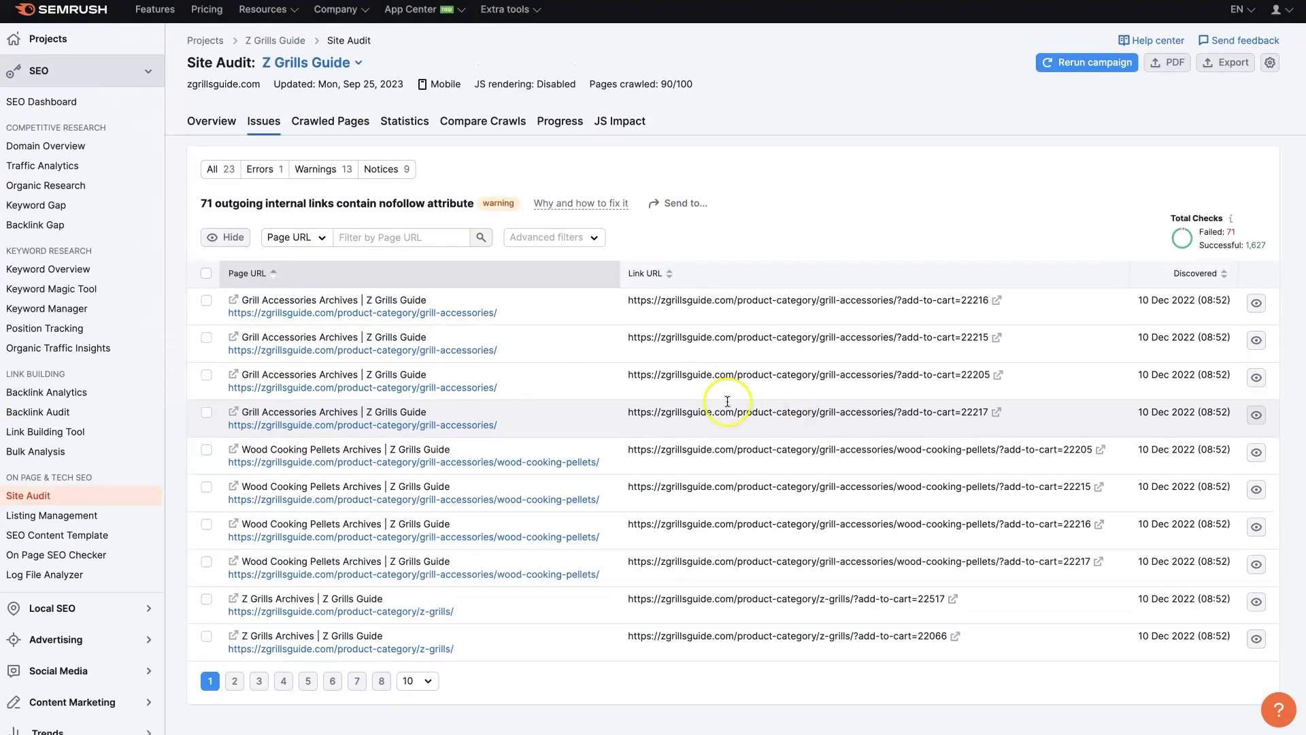
{"action": "left_click", "coordinate": [264, 120]}
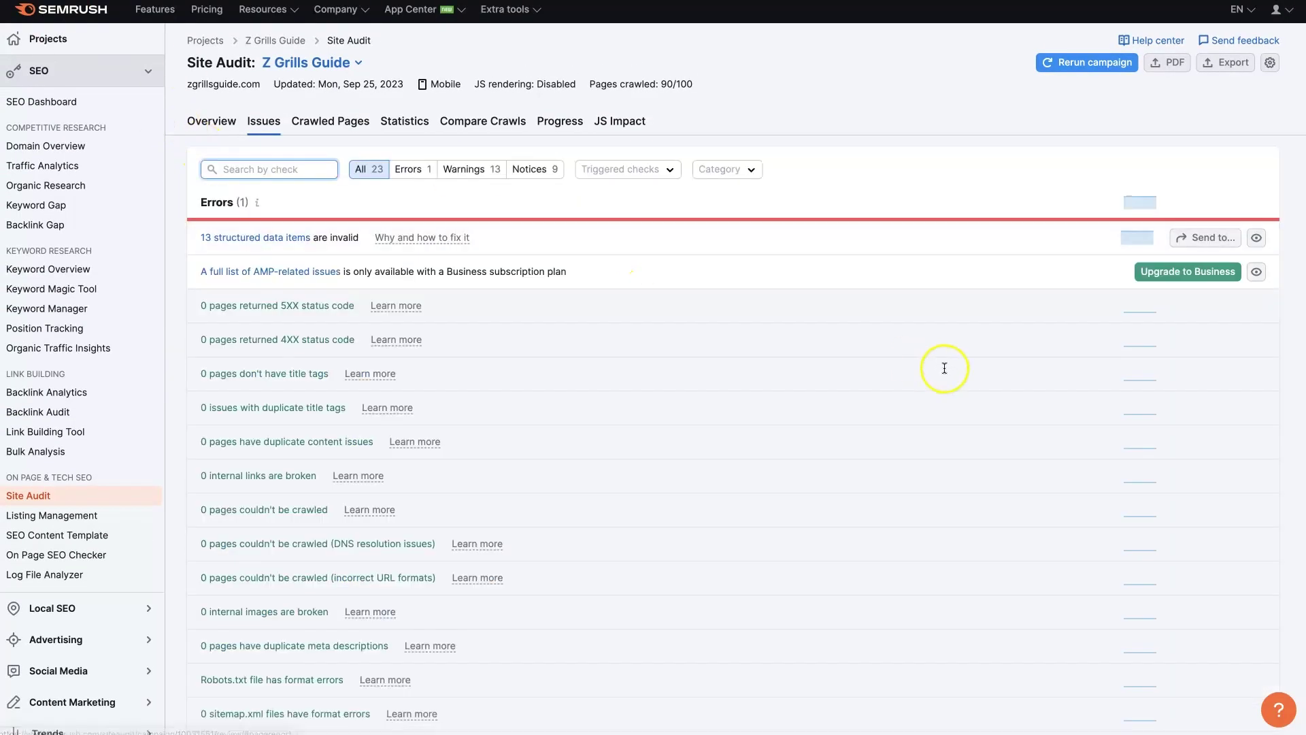
Inspect the 388 links without anchor text, highlighting the '#' link row, then return to issues.
{"action": "scroll", "coordinate": [1116, 501], "scroll_direction": "down", "scroll_amount": 10}
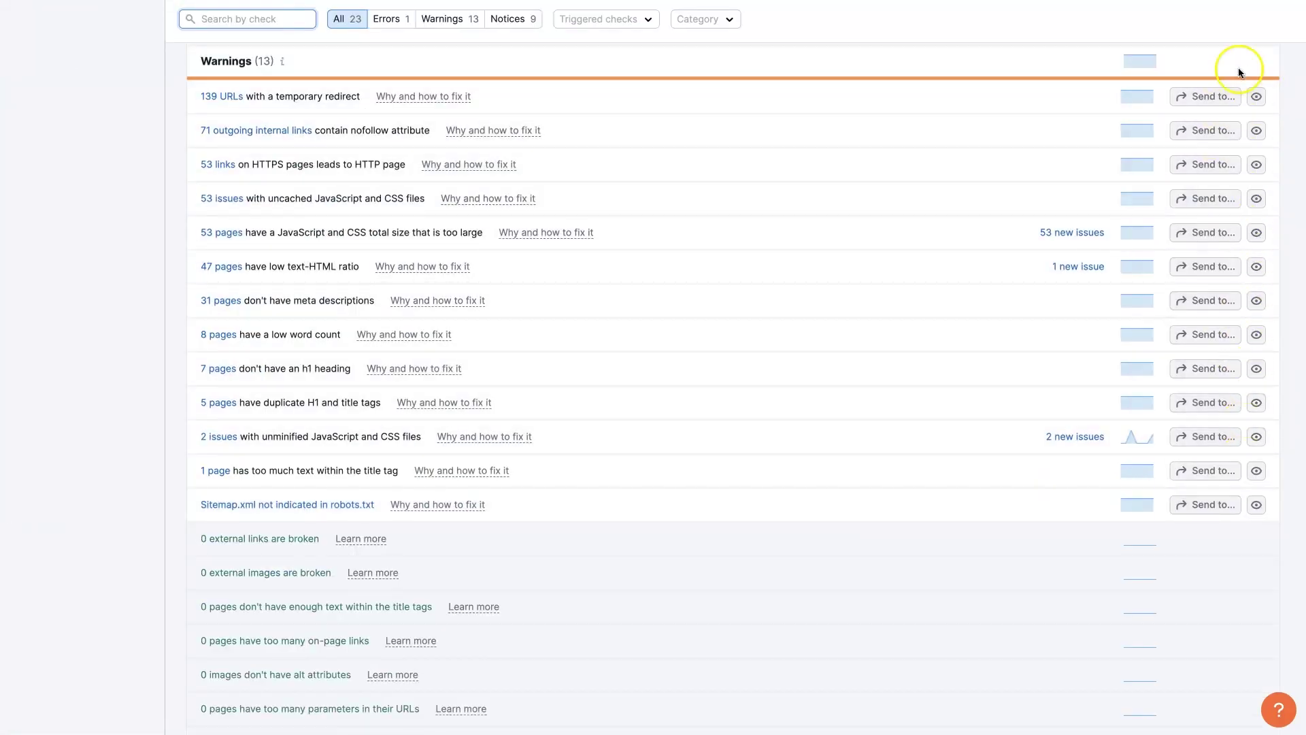
{"action": "scroll", "coordinate": [1238, 537], "scroll_direction": "down", "scroll_amount": 15}
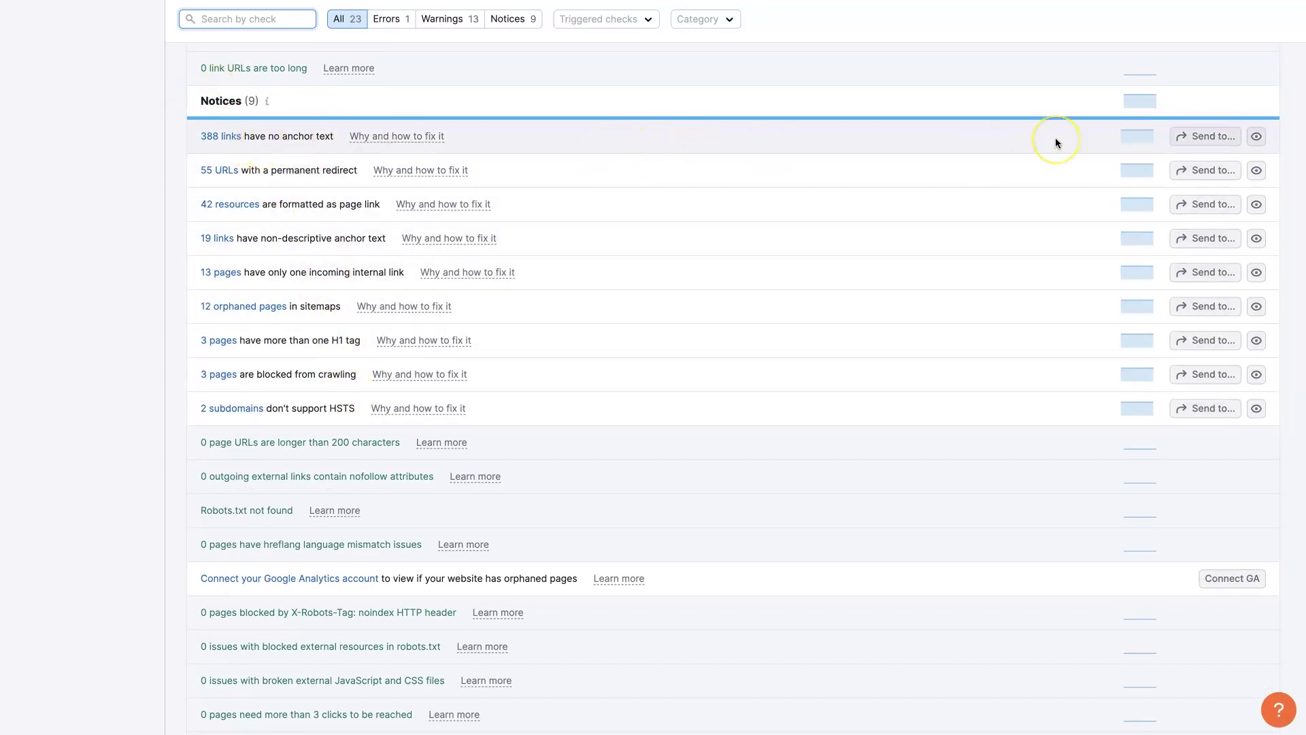
{"action": "left_click", "coordinate": [682, 142]}
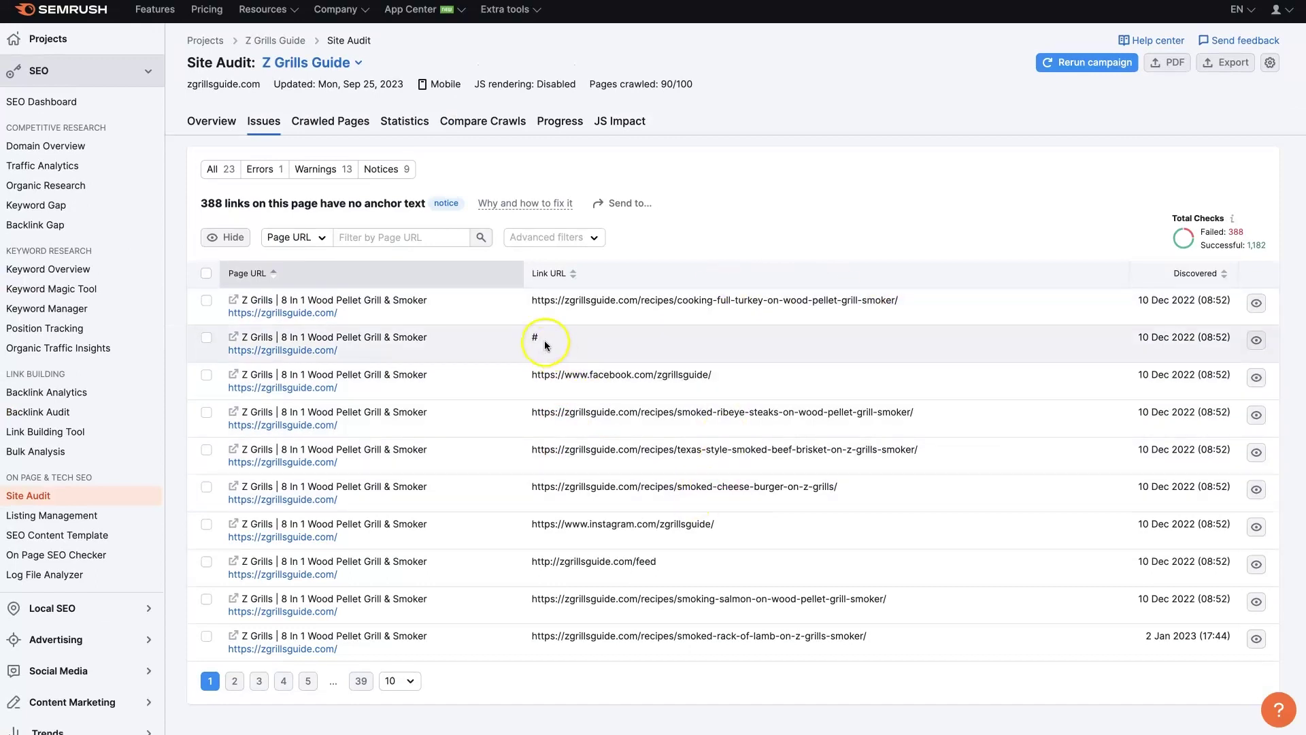
{"action": "double_click", "coordinate": [521, 337]}
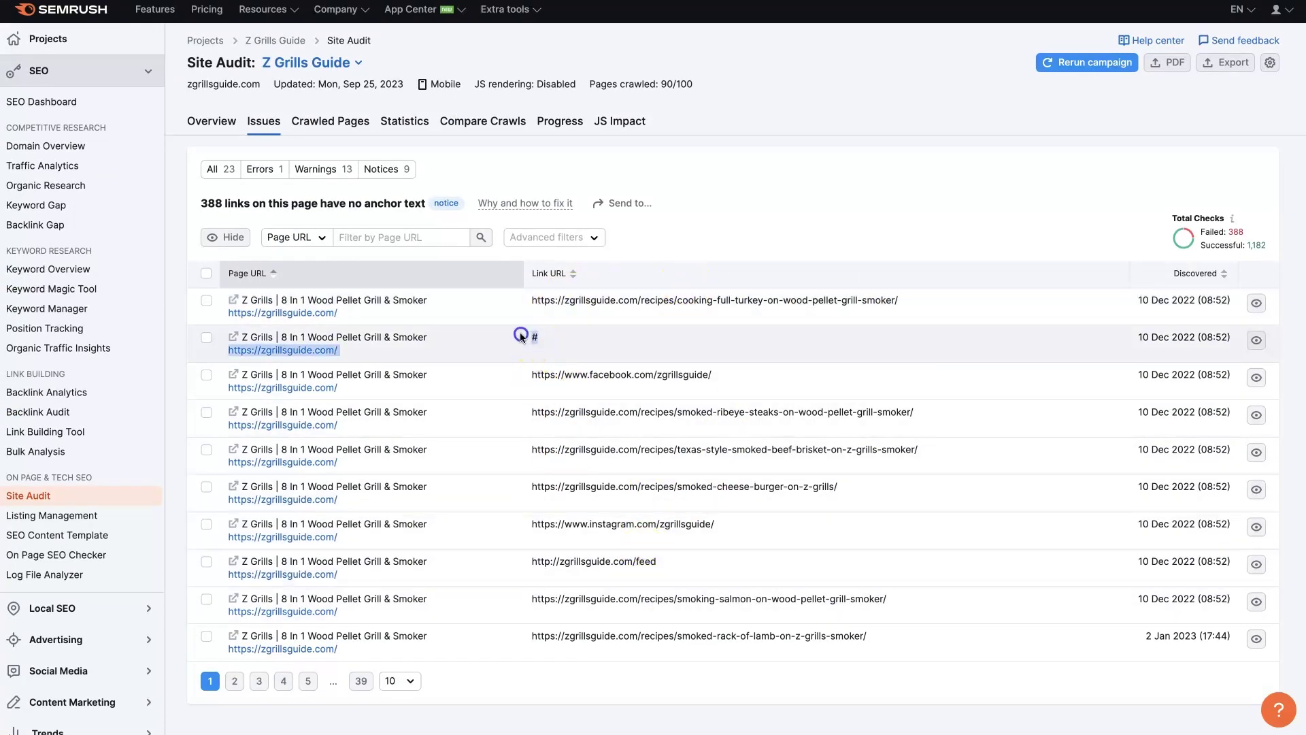
{"action": "left_click", "coordinate": [542, 345]}
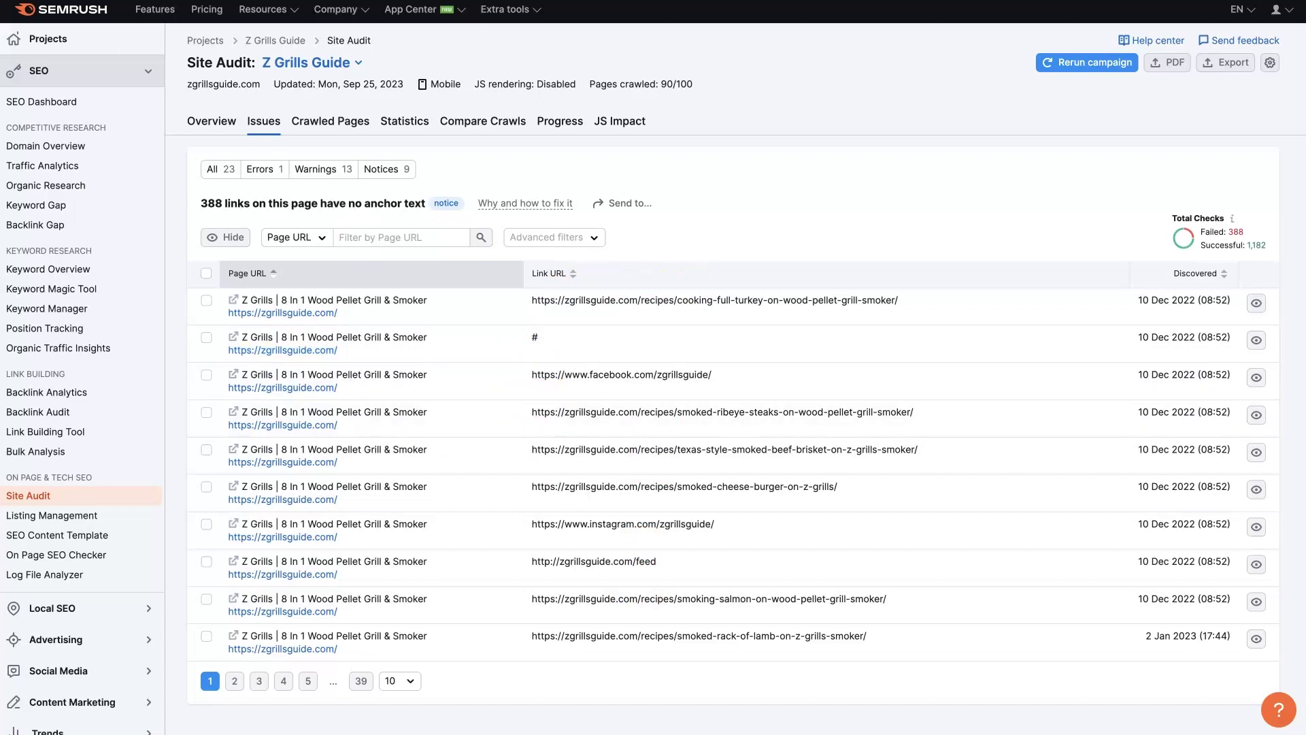
{"action": "key", "text": "alt+Left"}
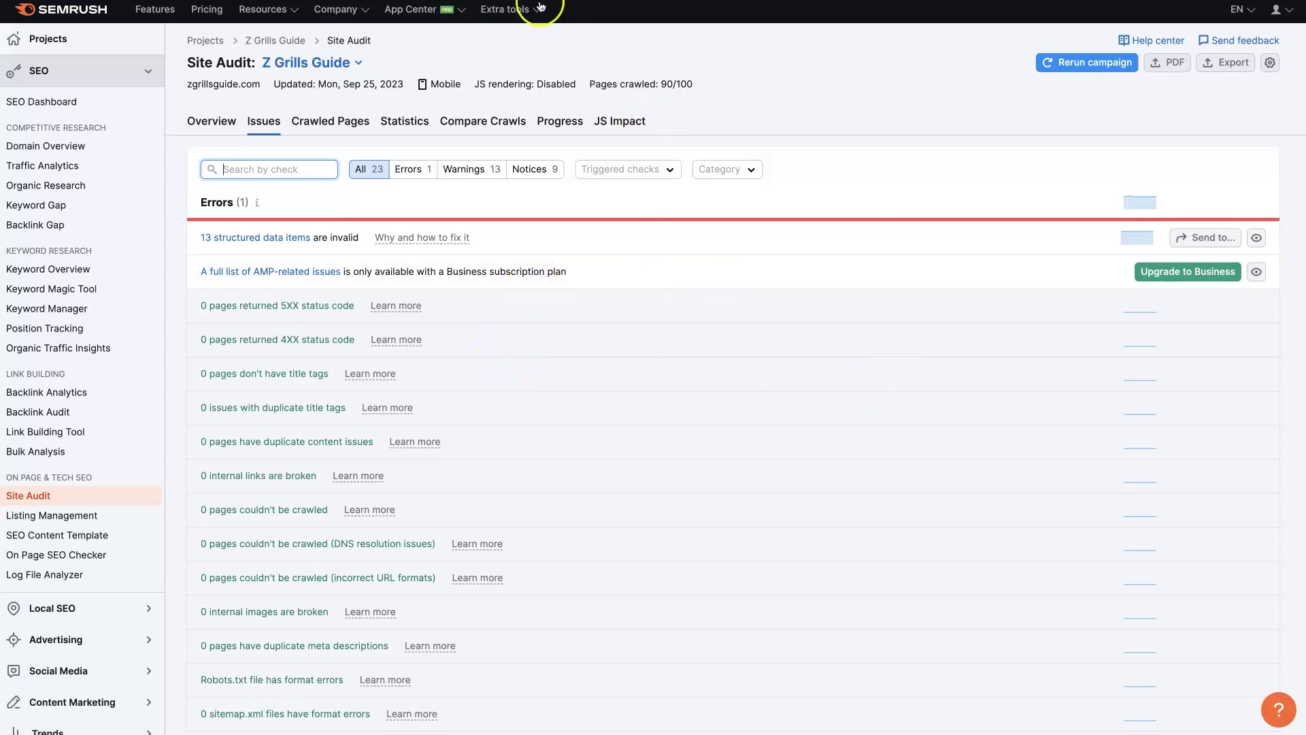
{"action": "left_click", "coordinate": [349, 40]}
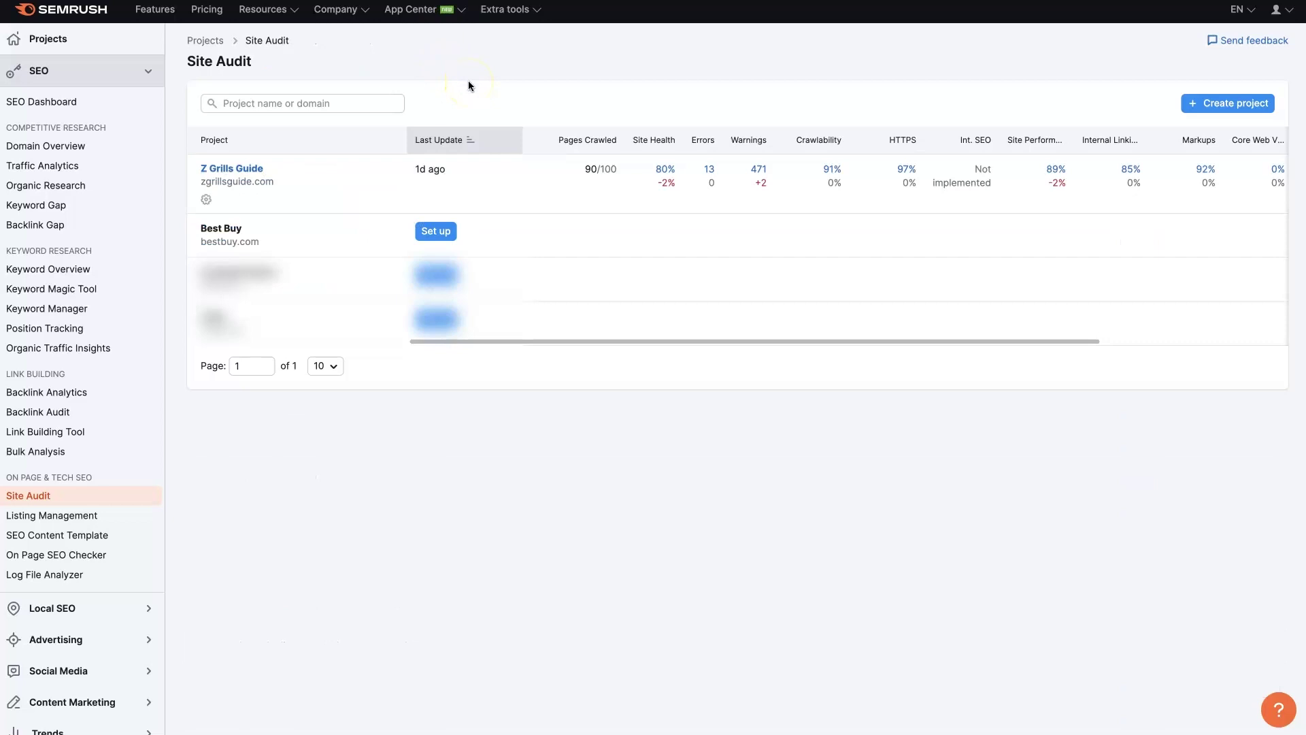
{"action": "left_click_drag", "start_coordinate": [455, 173], "coordinate": [412, 172]}
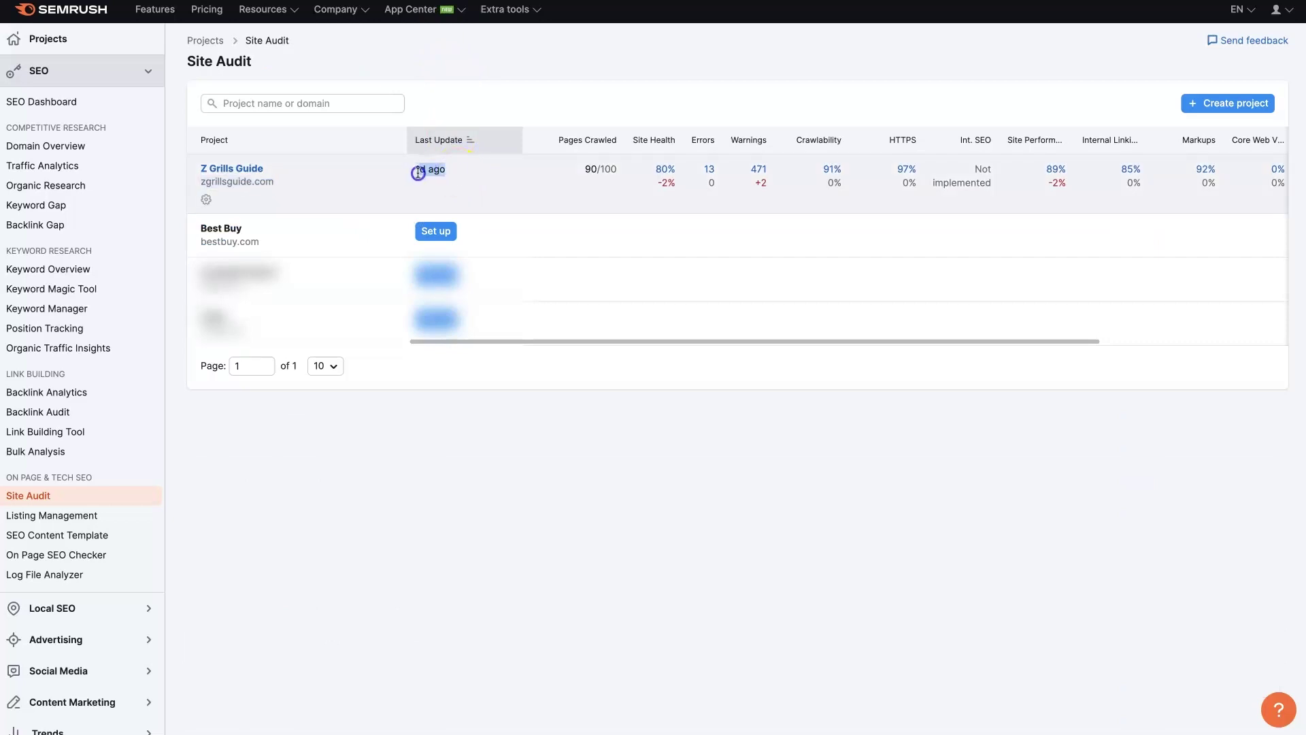
{"action": "left_click", "coordinate": [456, 169]}
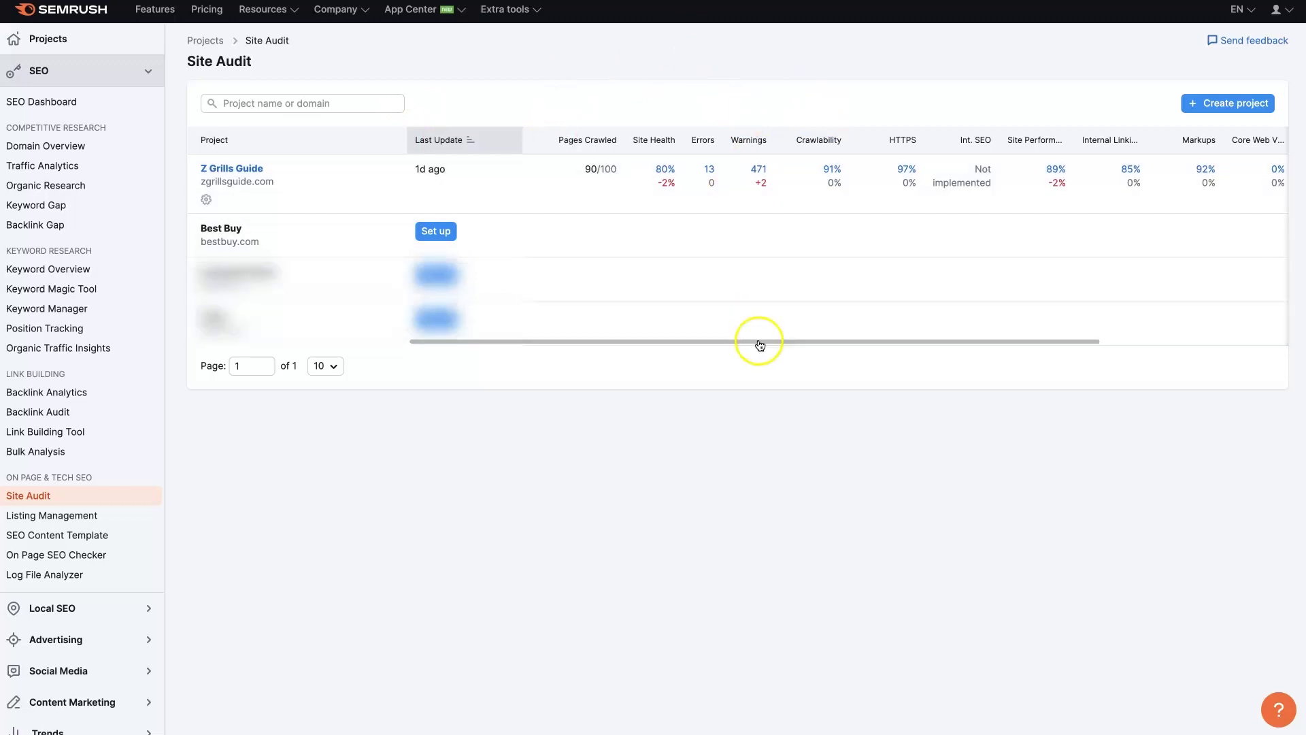
{"action": "left_click_drag", "start_coordinate": [756, 341], "coordinate": [574, 324]}
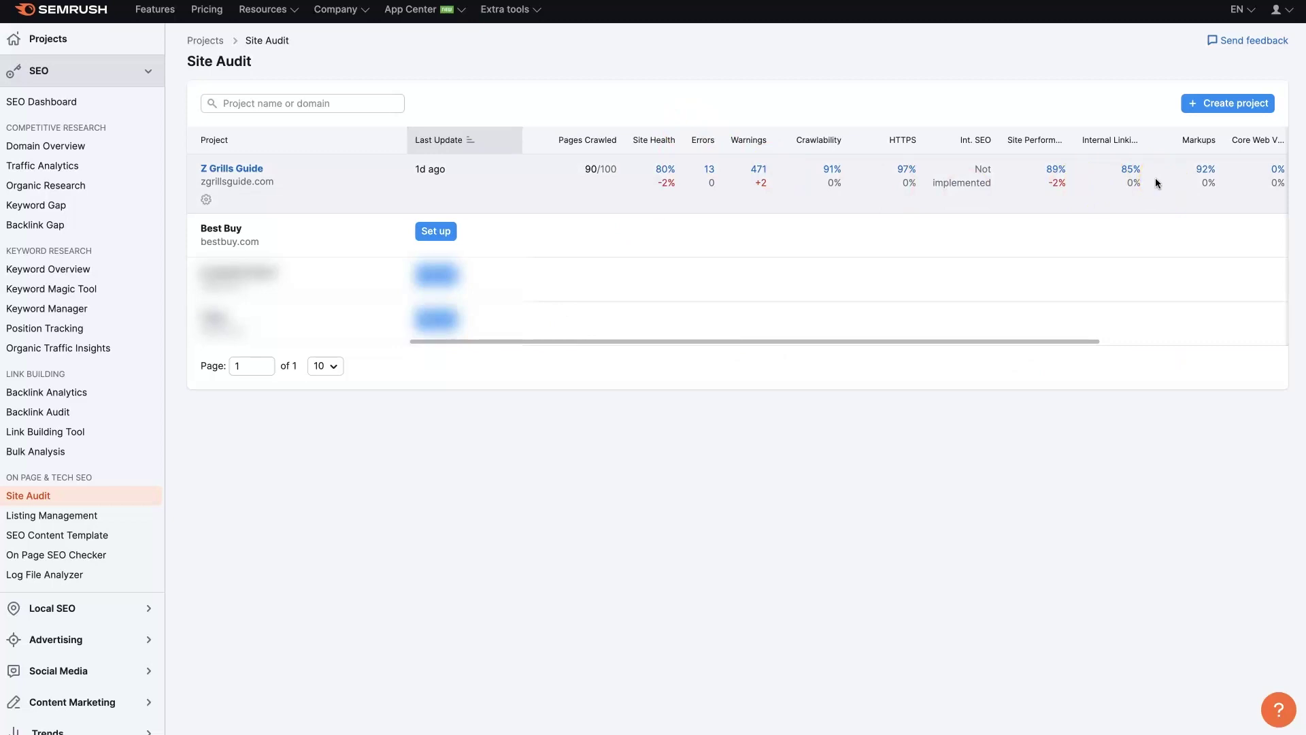
{"action": "left_click", "coordinate": [863, 174]}
{"action": "scroll", "coordinate": [613, 442], "scroll_direction": "down", "scroll_amount": 2}
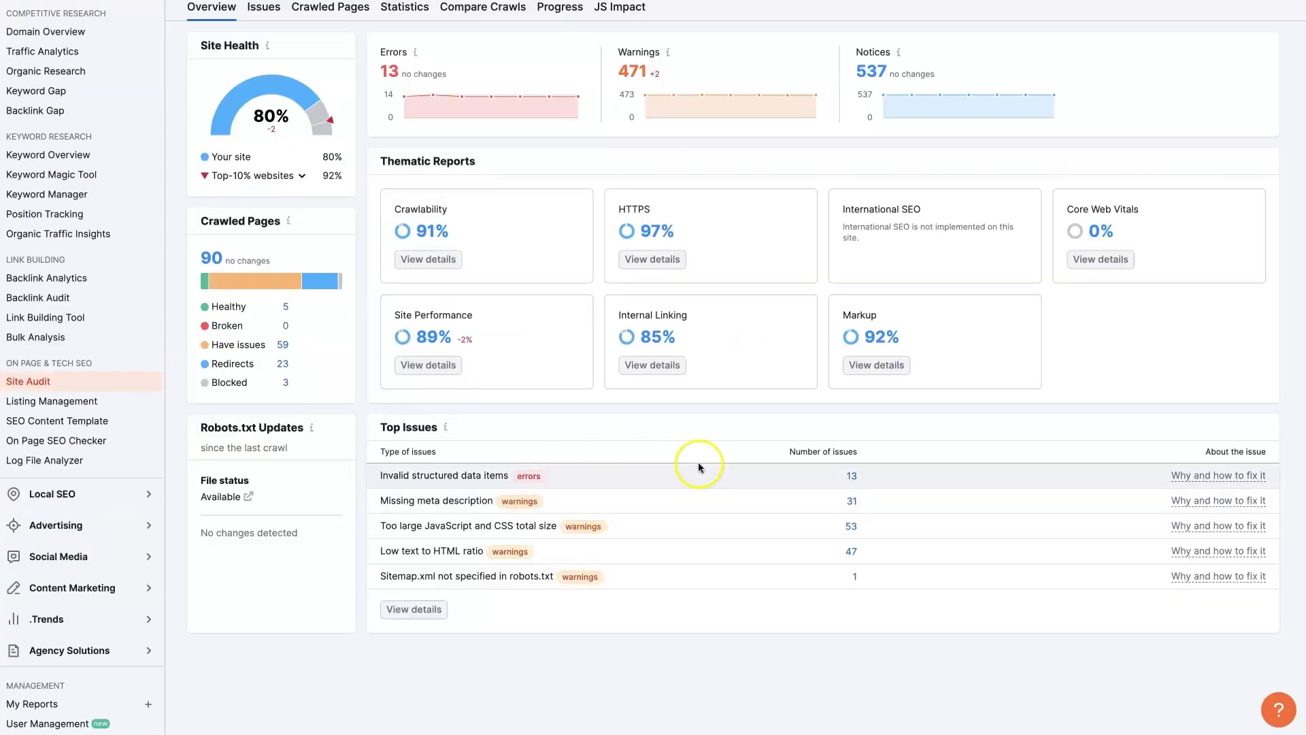
{"action": "left_click", "coordinate": [851, 476]}
{"action": "scroll", "coordinate": [646, 442], "scroll_direction": "down", "scroll_amount": 15}
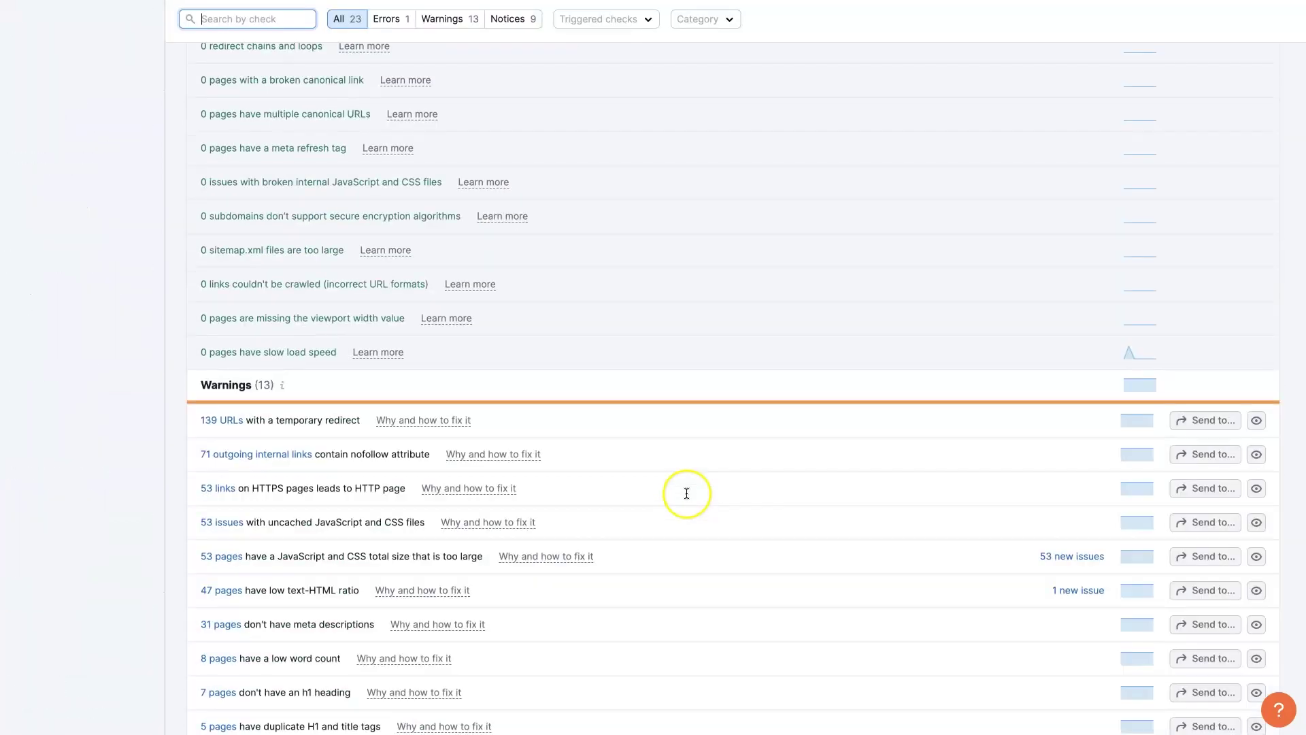
{"action": "scroll", "coordinate": [606, 431], "scroll_direction": "down", "scroll_amount": 20}
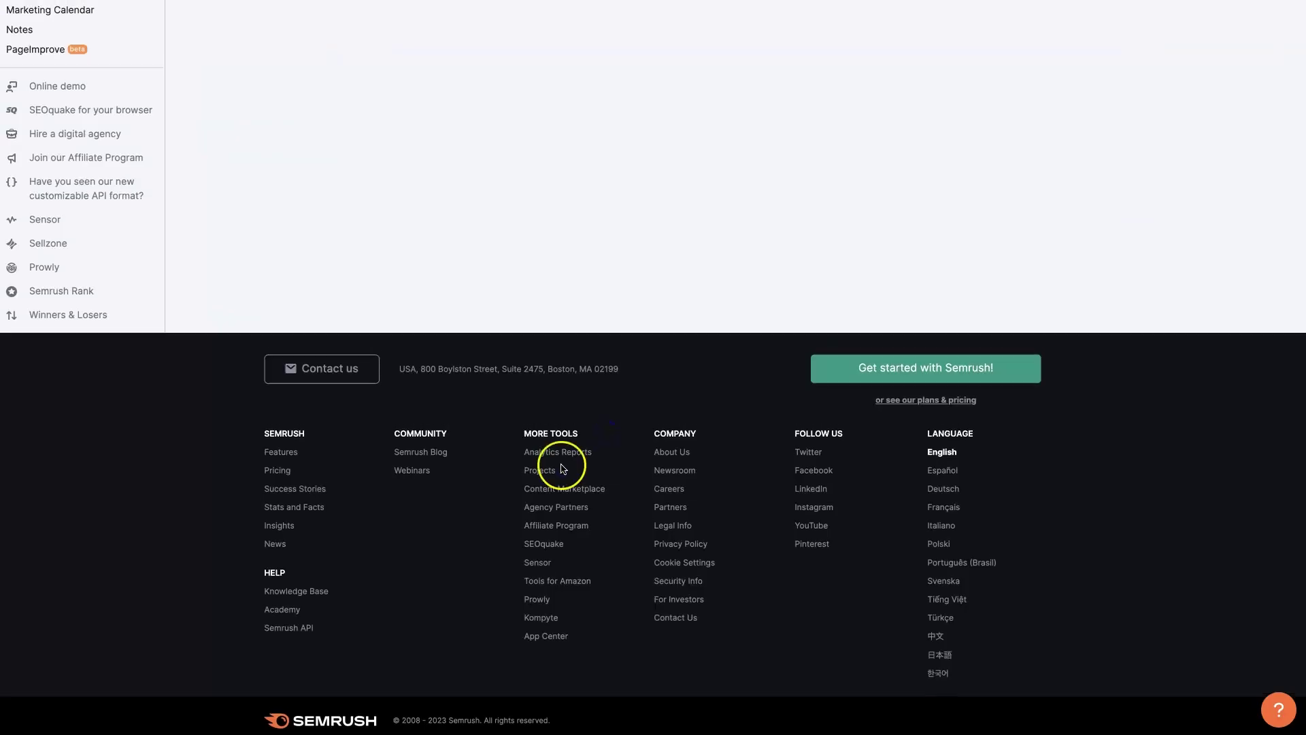
{"action": "scroll", "coordinate": [516, 479], "scroll_direction": "up", "scroll_amount": 2}
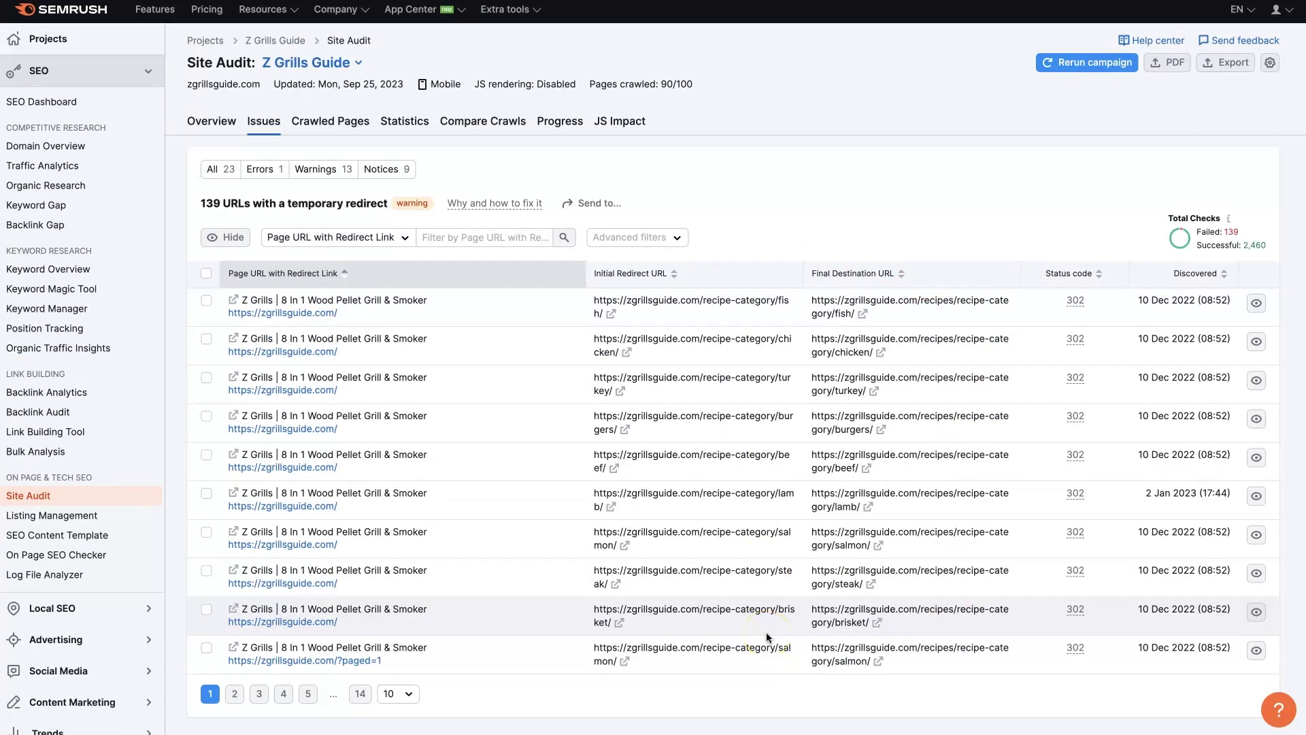
{"action": "left_click", "coordinate": [755, 578]}
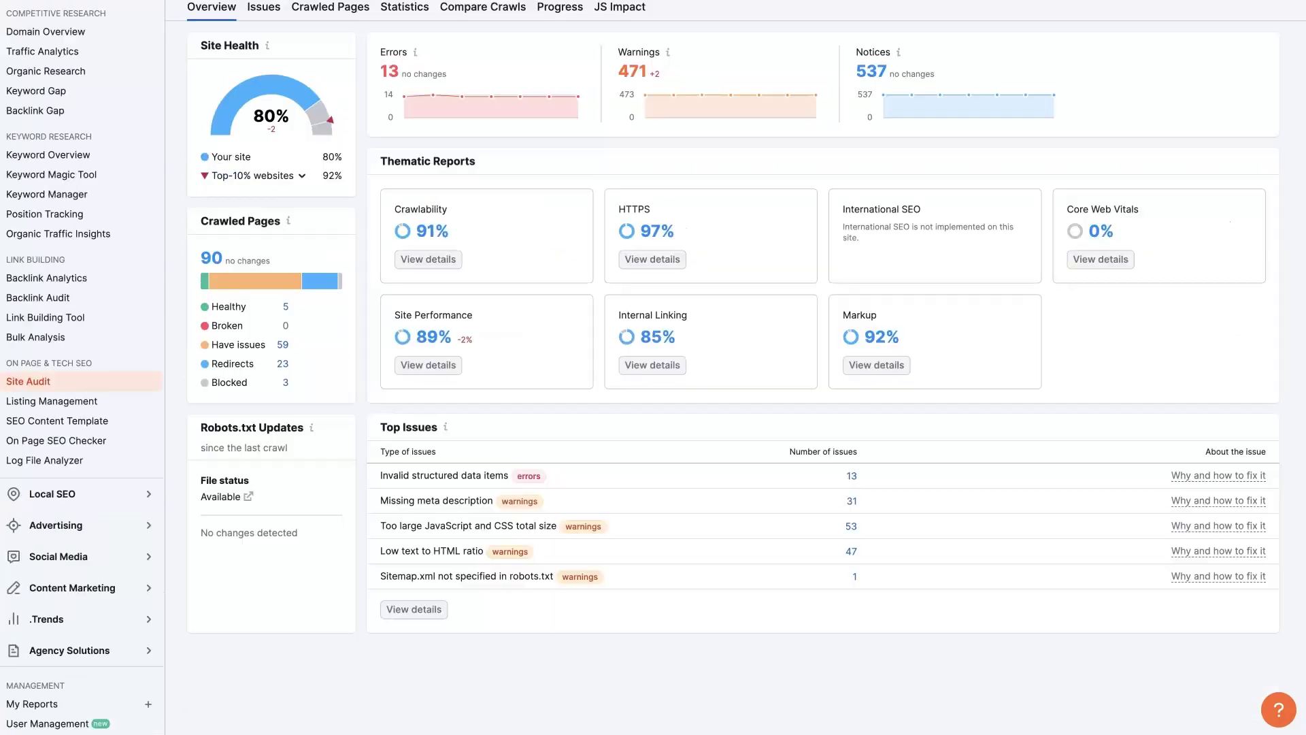
Switch to the Issues tab and highlight the 4XX status code error wording.
{"action": "scroll", "coordinate": [410, 406], "scroll_direction": "up", "scroll_amount": 2}
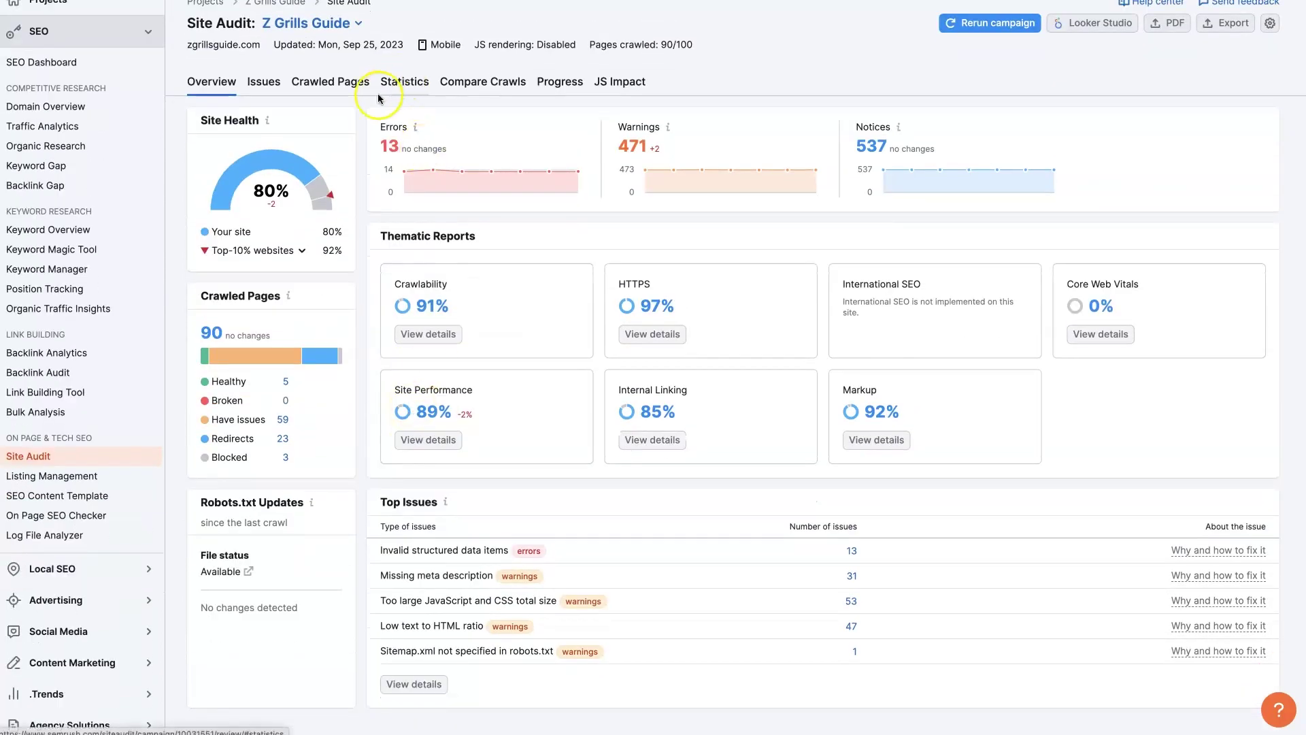
{"action": "scroll", "coordinate": [507, 198], "scroll_direction": "up", "scroll_amount": 1}
{"action": "left_click", "coordinate": [507, 198]}
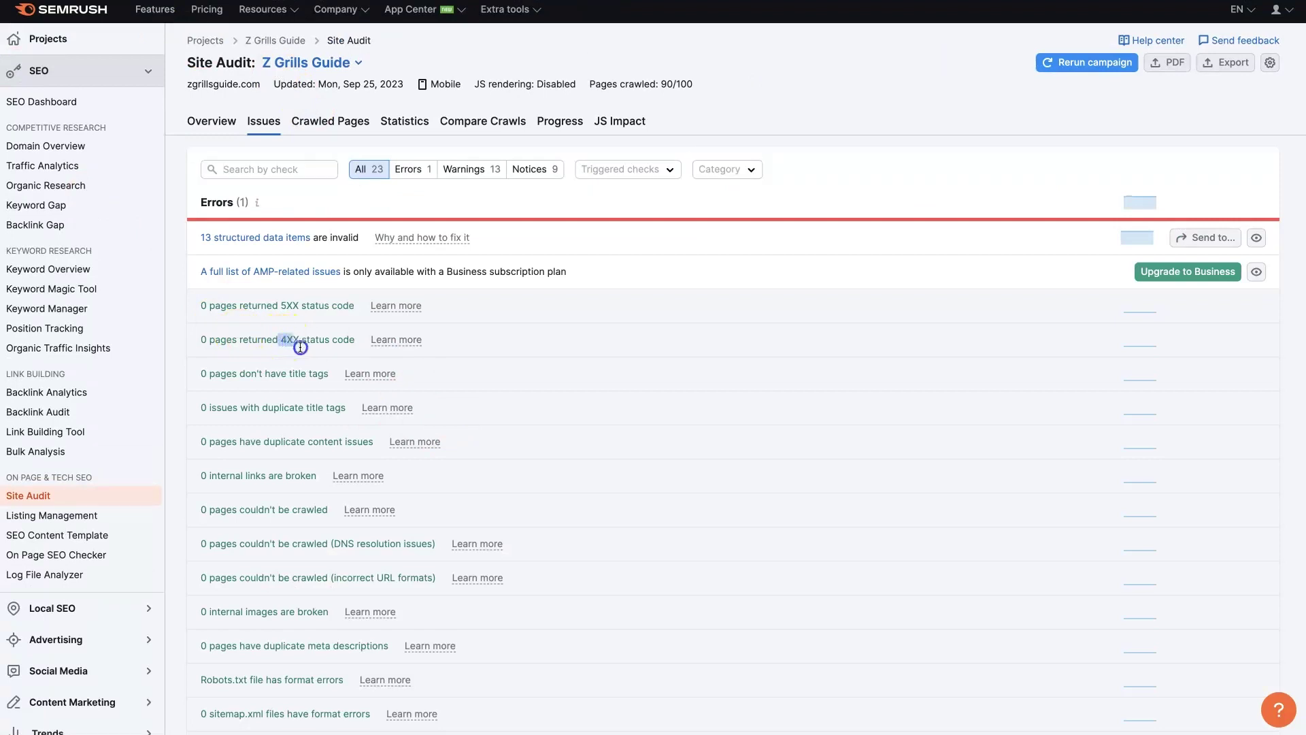
{"action": "left_click_drag", "start_coordinate": [278, 337], "coordinate": [355, 339]}
{"action": "left_click", "coordinate": [266, 342]}
{"action": "scroll", "coordinate": [260, 368], "scroll_direction": "down", "scroll_amount": 2}
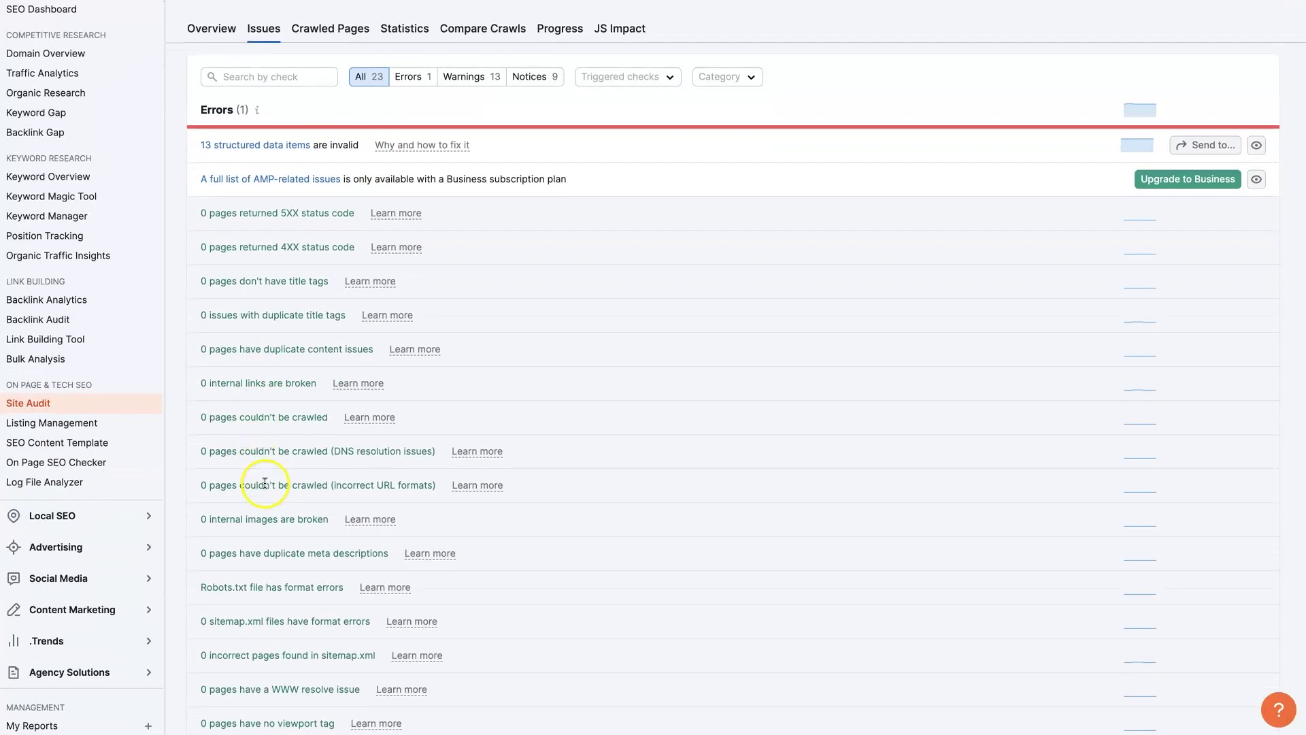
{"action": "scroll", "coordinate": [264, 479], "scroll_direction": "down", "scroll_amount": 3}
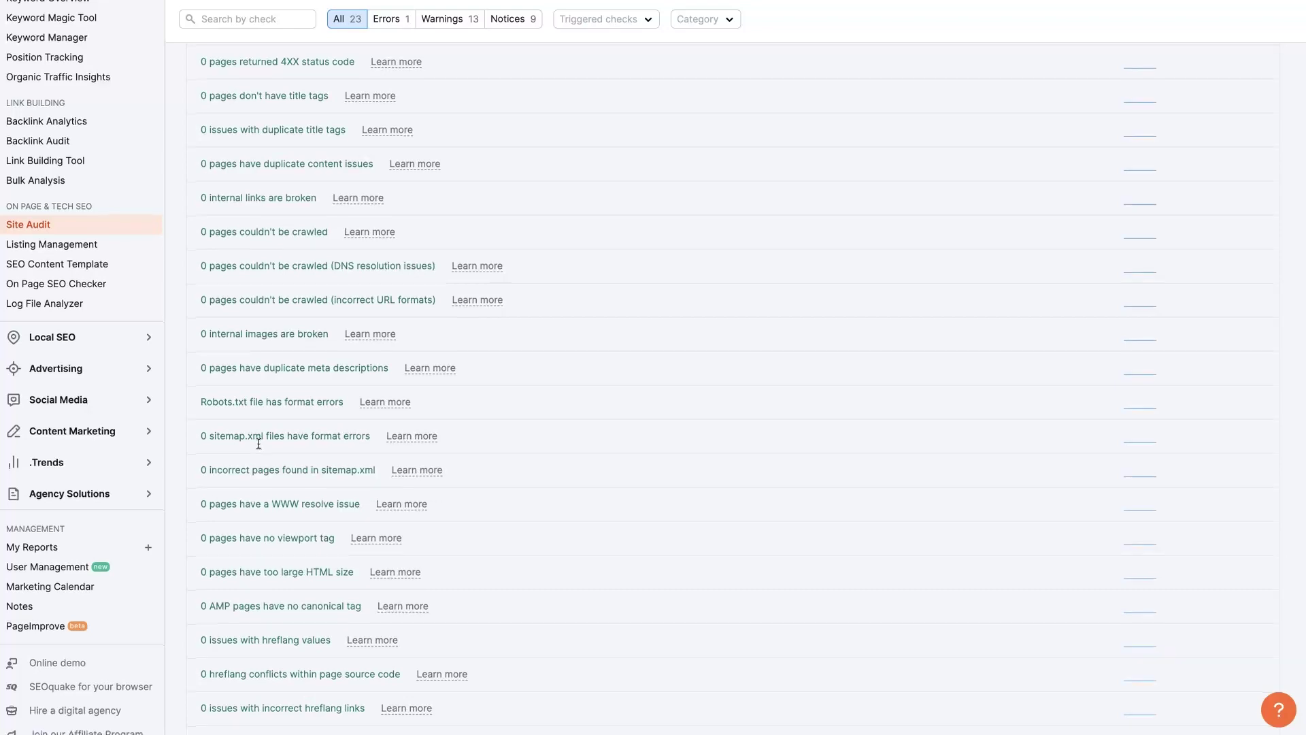
{"action": "scroll", "coordinate": [259, 445], "scroll_direction": "down", "scroll_amount": 5}
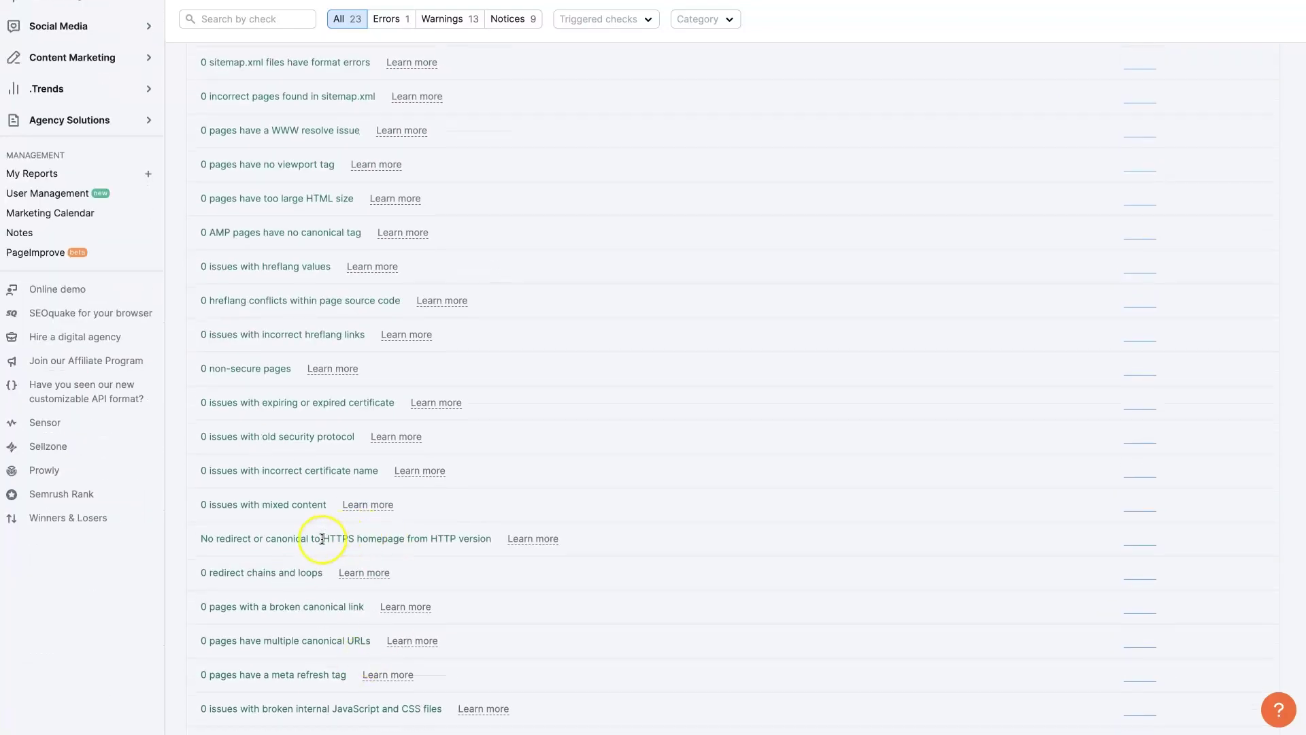
{"action": "double_click", "coordinate": [339, 538]}
{"action": "double_click", "coordinate": [431, 538]}
{"action": "double_click", "coordinate": [445, 544]}
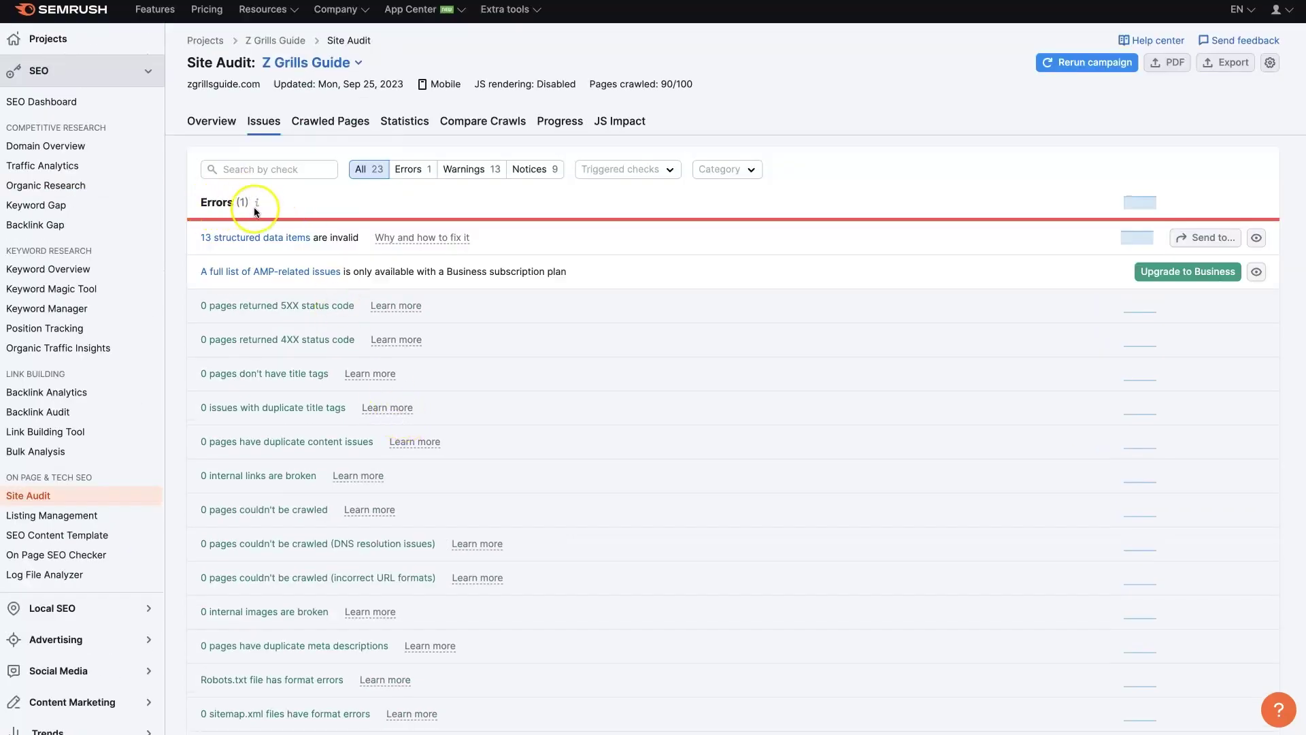
Bring up the info tooltip explaining the Errors count.
{"action": "mouse_move", "coordinate": [254, 204]}
Look over the Crawled Pages and Statistics reports of the audit.
{"action": "left_click", "coordinate": [323, 129]}
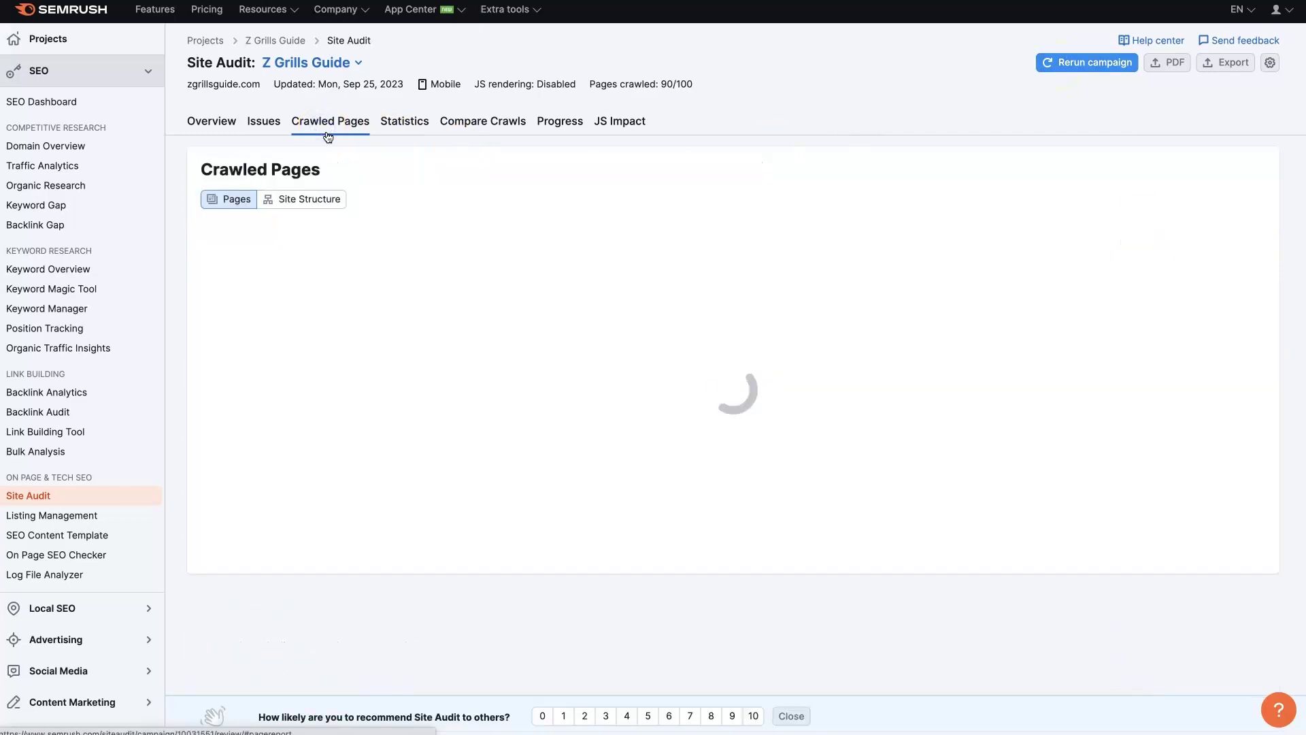
{"action": "left_click", "coordinate": [409, 123]}
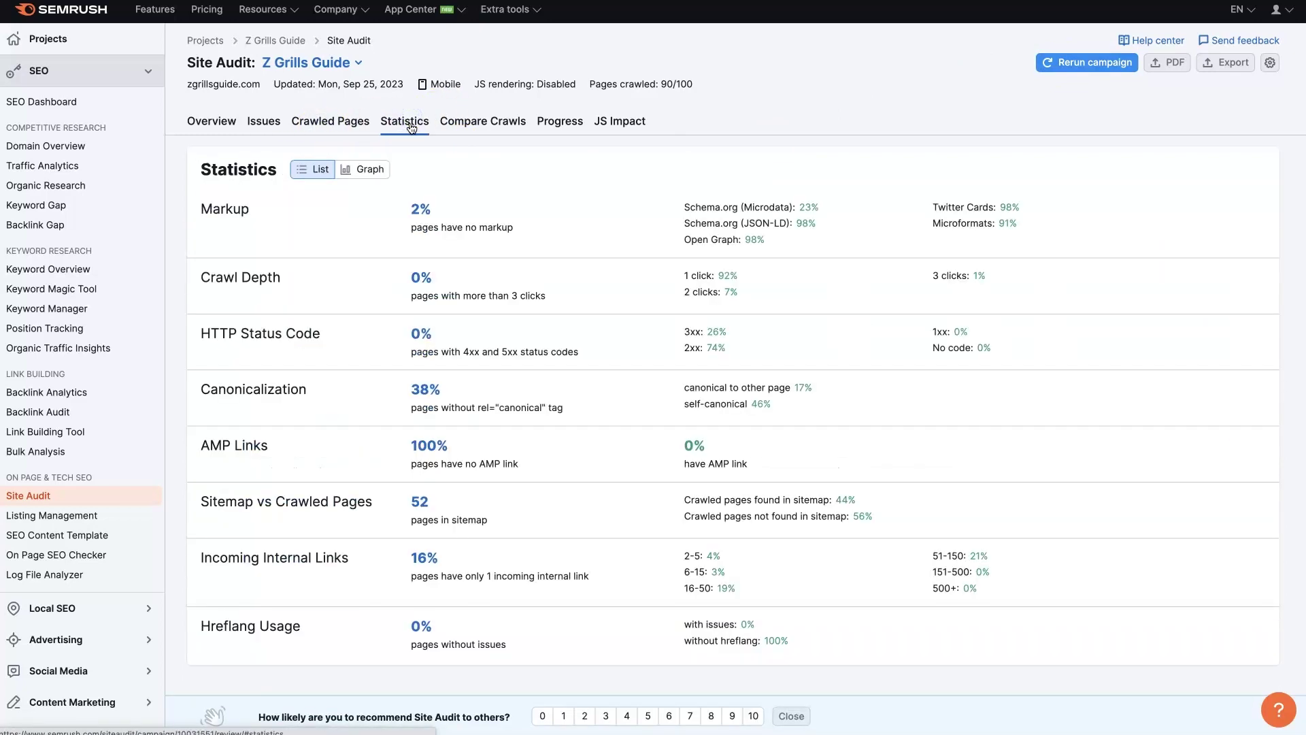
{"action": "scroll", "coordinate": [892, 363], "scroll_direction": "down", "scroll_amount": 2}
{"action": "scroll", "coordinate": [892, 363], "scroll_direction": "up", "scroll_amount": 2}
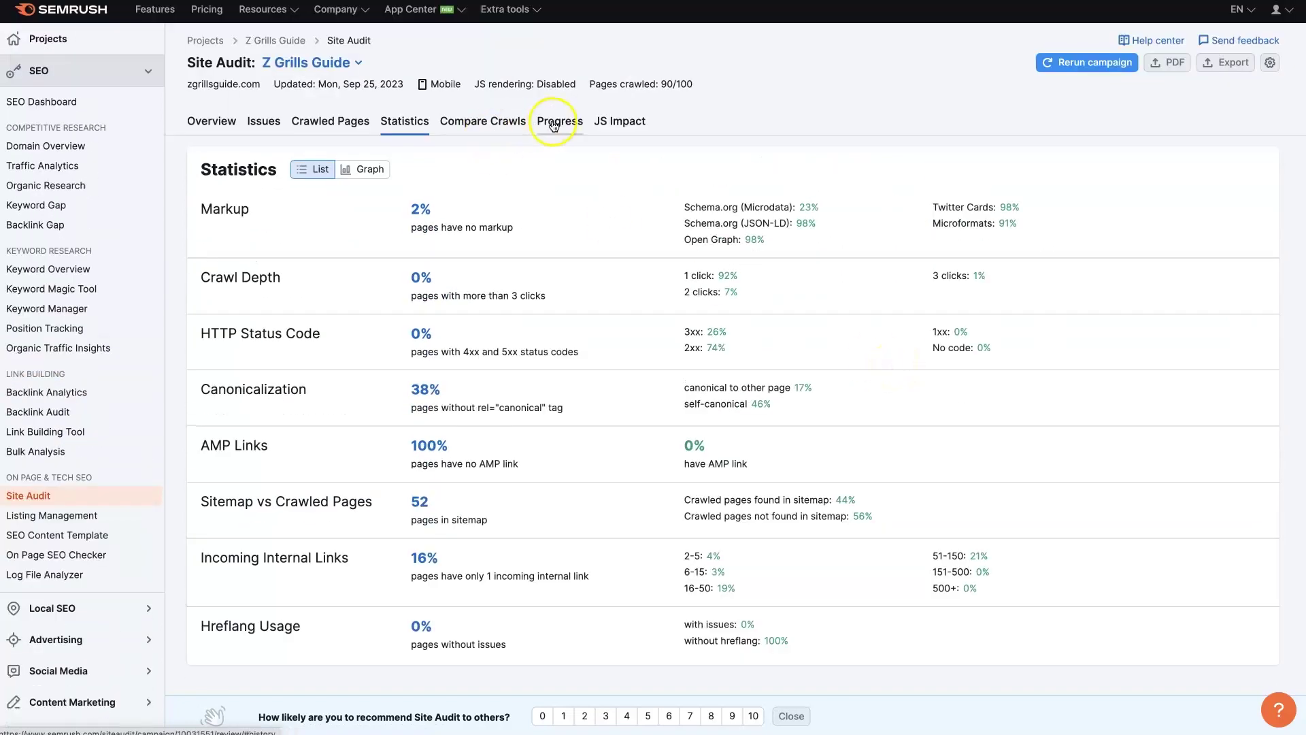
Compare the two most recent crawls, then show the Progress chart of total issues.
{"action": "left_click", "coordinate": [511, 123]}
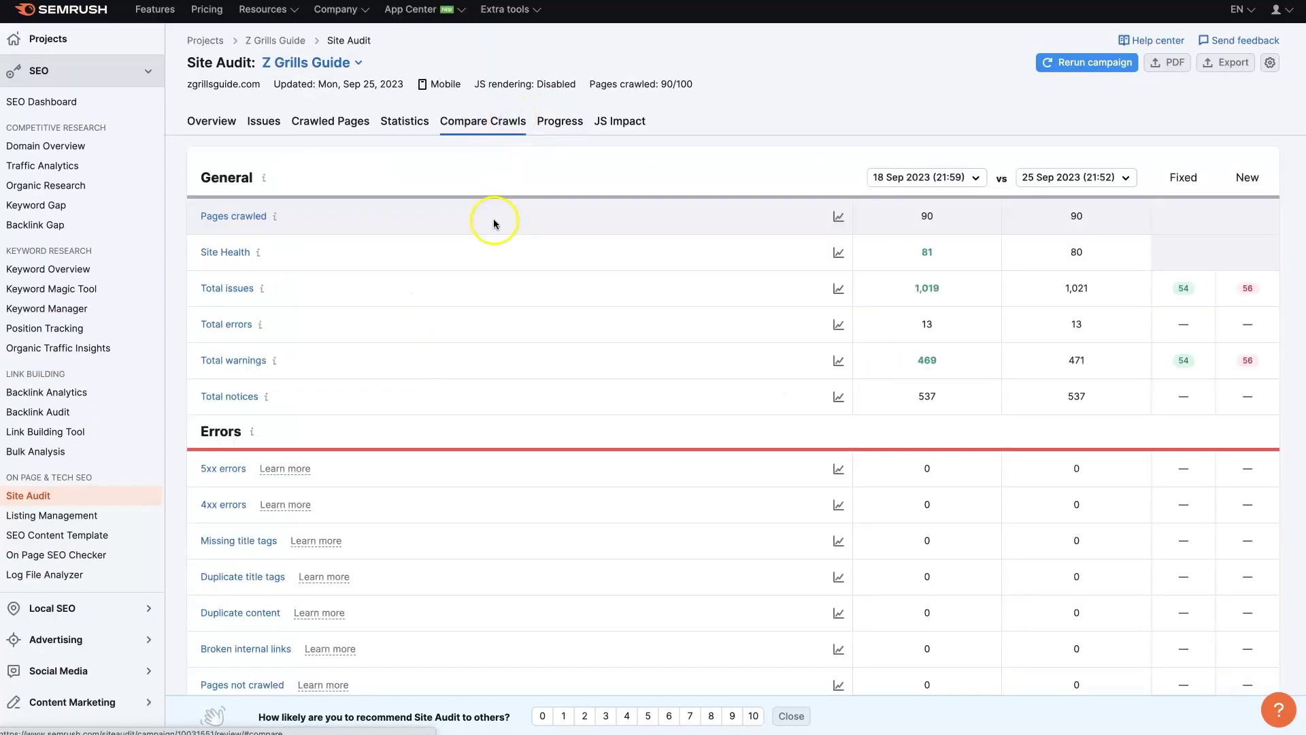
{"action": "scroll", "coordinate": [838, 365], "scroll_direction": "down", "scroll_amount": 6}
{"action": "scroll", "coordinate": [839, 365], "scroll_direction": "down", "scroll_amount": 15}
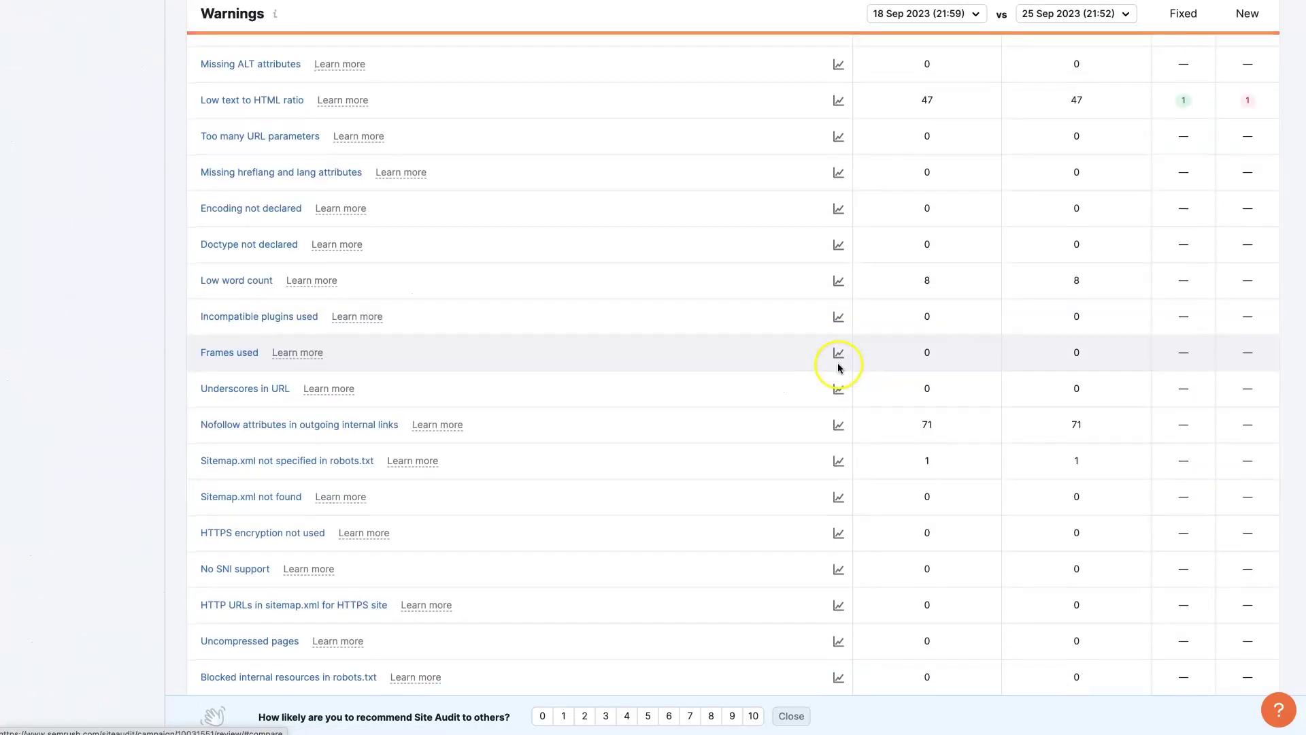
{"action": "scroll", "coordinate": [836, 361], "scroll_direction": "up", "scroll_amount": 20}
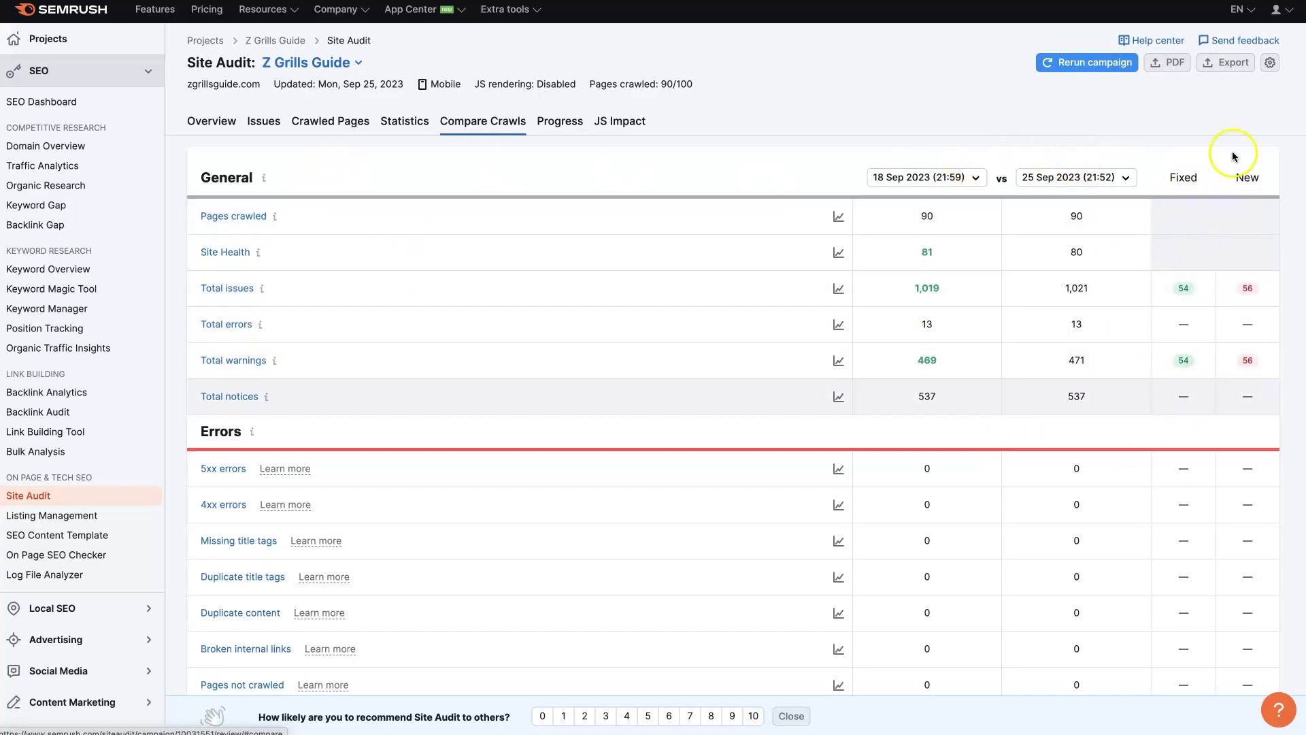
{"action": "left_click", "coordinate": [555, 123]}
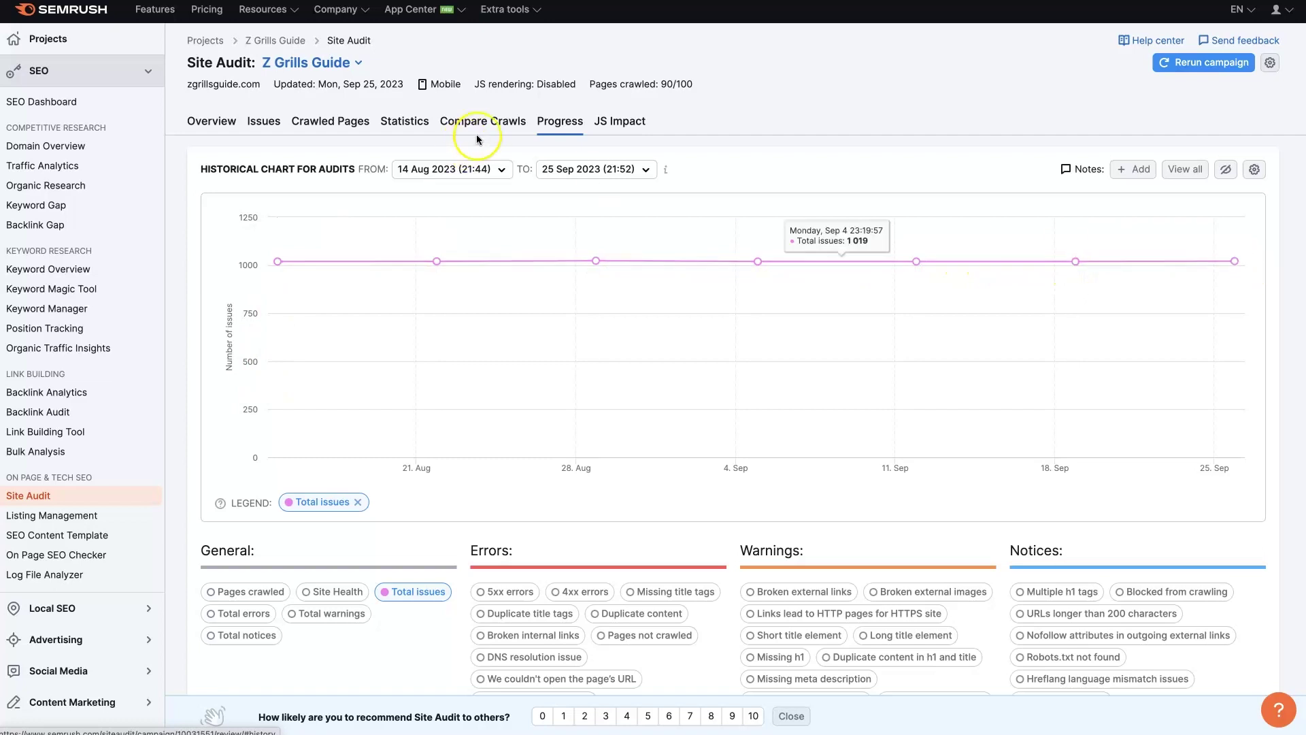
View the JS Impact report, then return to the overview showing 80% site health.
{"action": "left_click", "coordinate": [618, 125]}
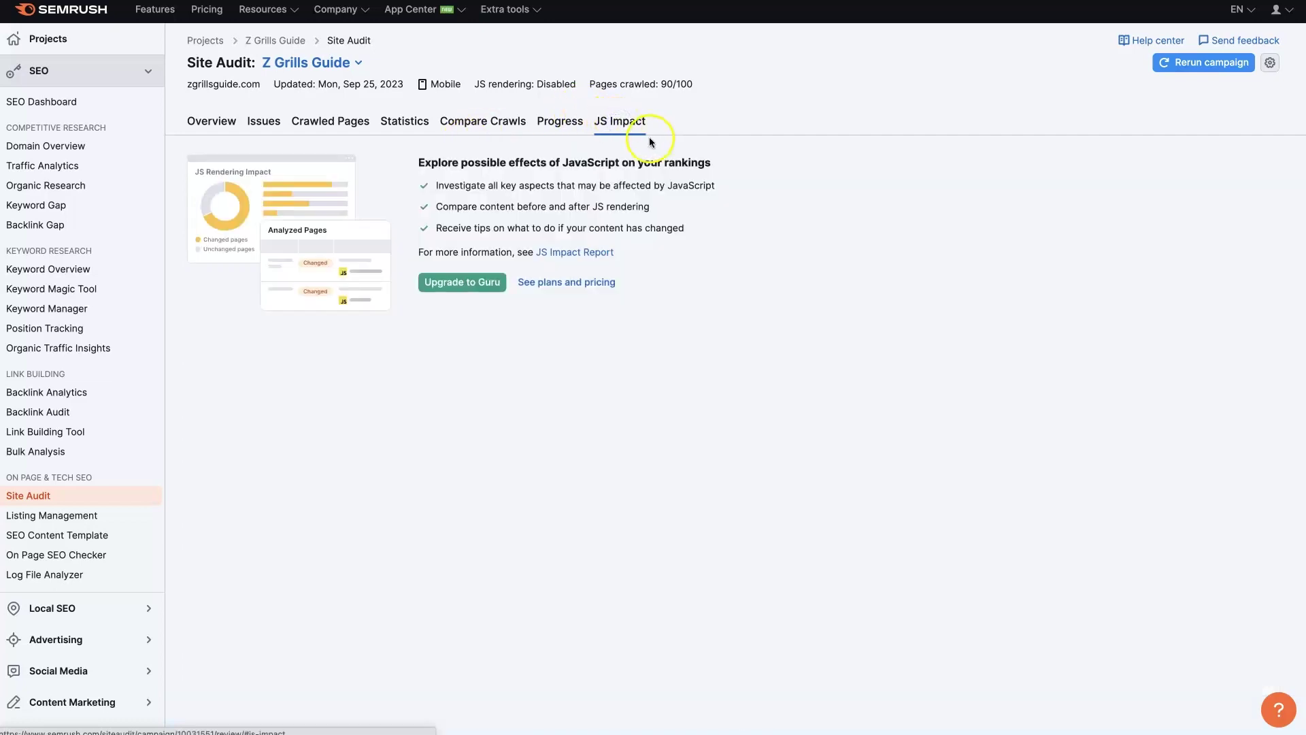
{"action": "left_click", "coordinate": [547, 125]}
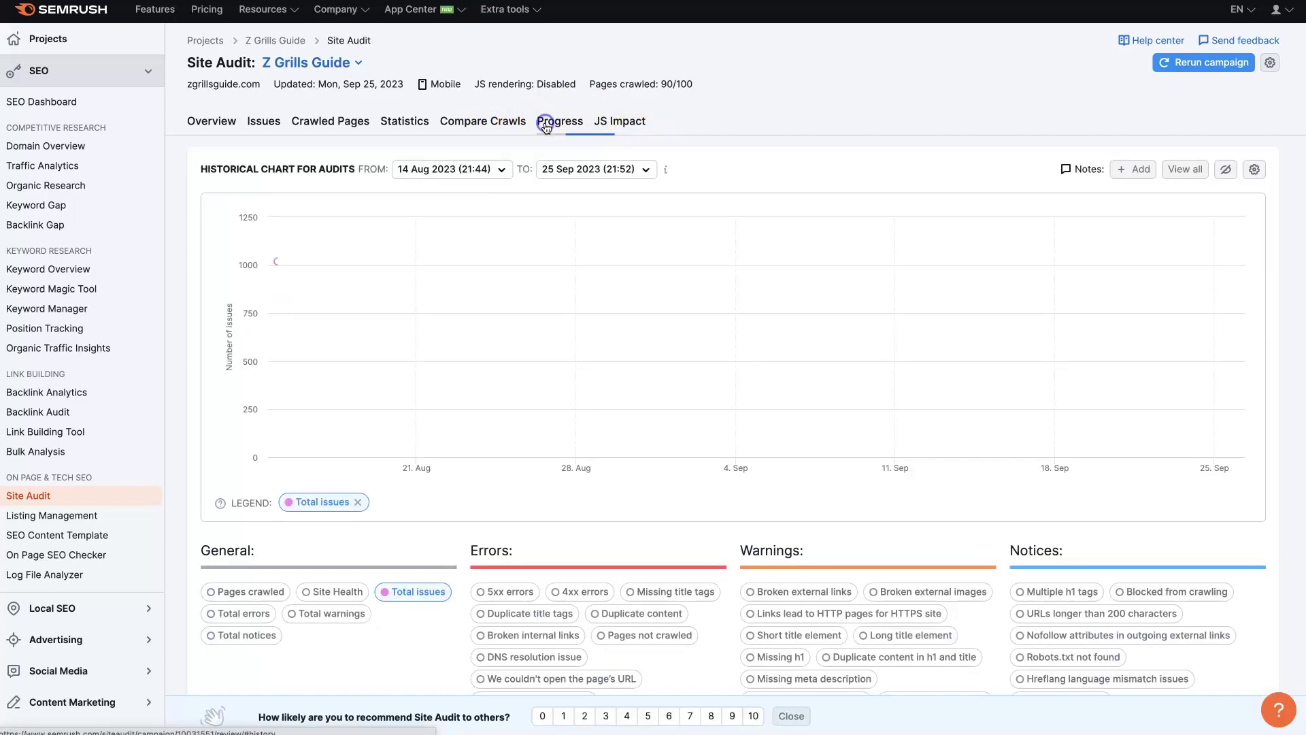
{"action": "left_click", "coordinate": [203, 123]}
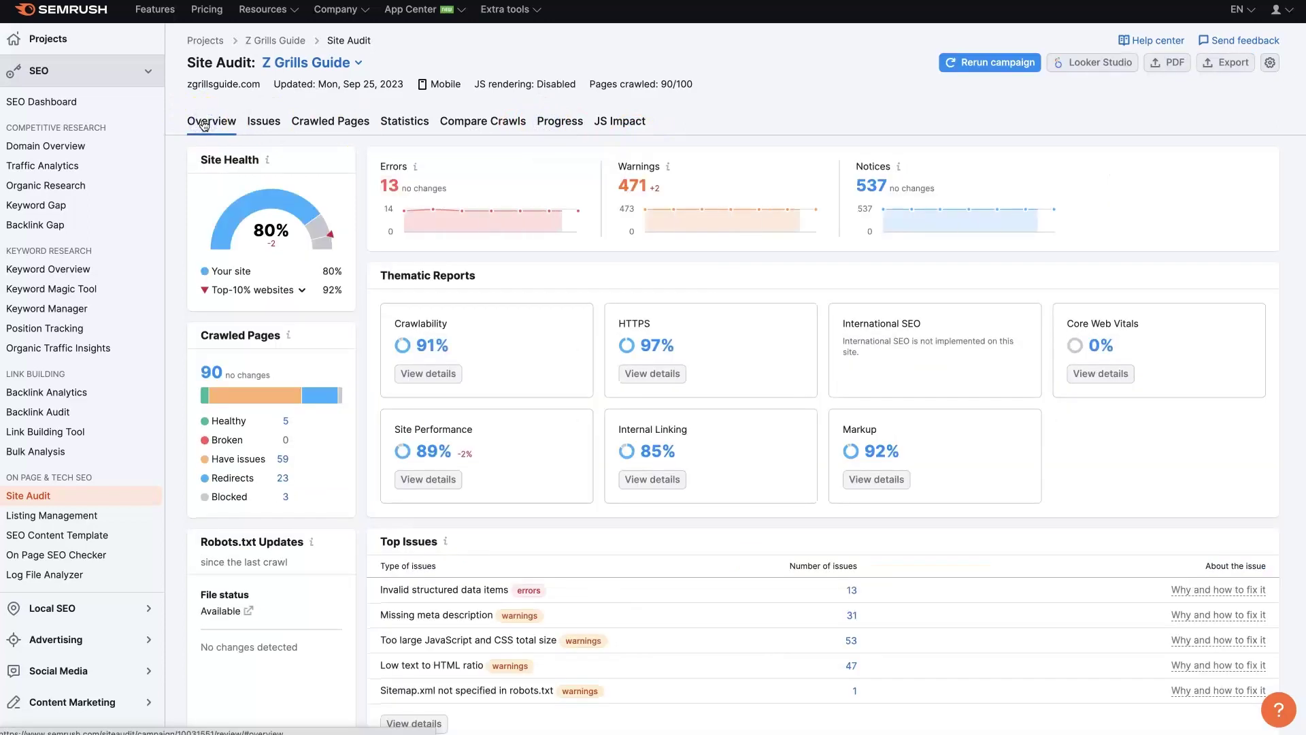